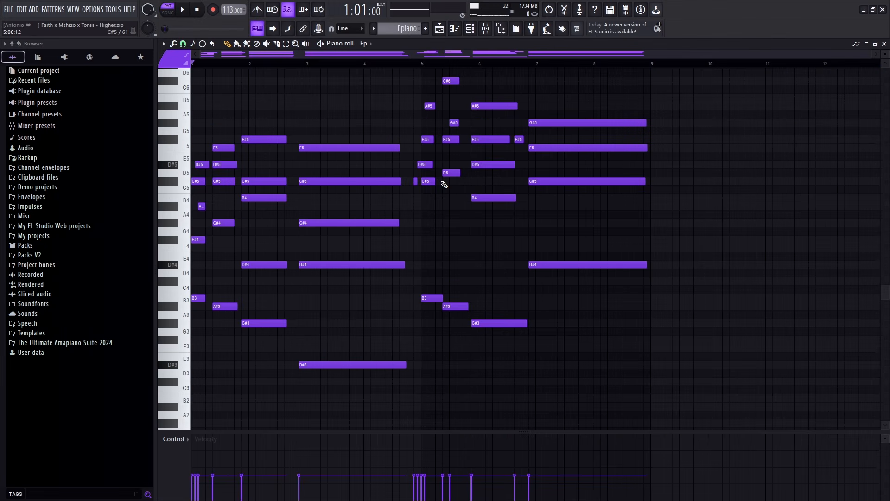
- Play back the Ep chord progression in the piano roll
{"action": "scroll", "coordinate": [444, 185], "scroll_direction": "up", "scroll_amount": 2}
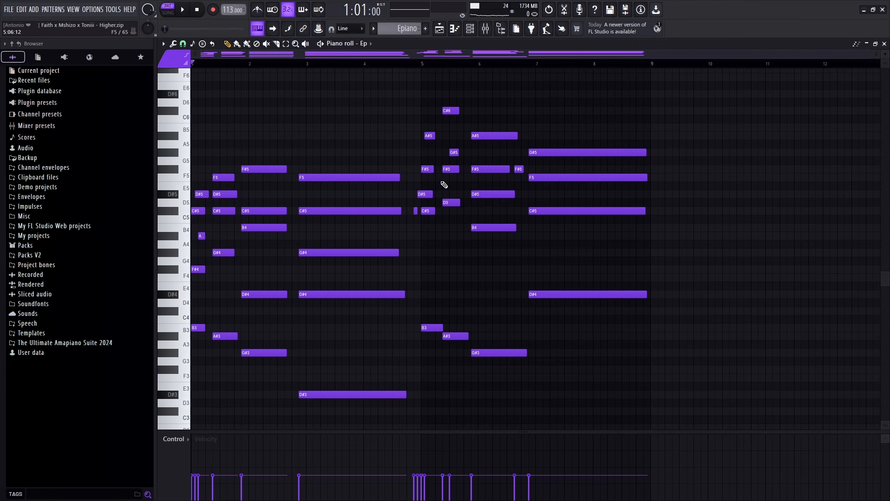
{"action": "key", "text": "space"}
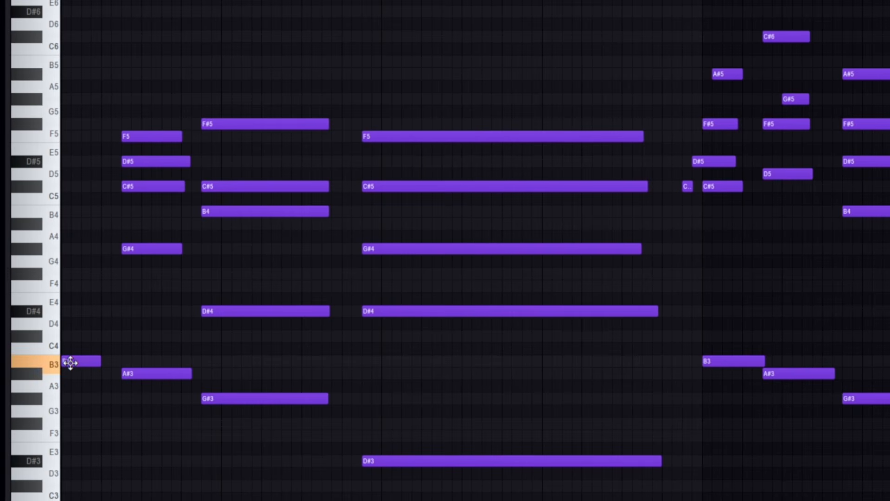
- Add D#4, F#4 and A#4 above the B3 note at the start of bar 1 to build the first chord
{"action": "left_click", "coordinate": [77, 311]}
{"action": "left_click", "coordinate": [81, 274]}
{"action": "left_click", "coordinate": [88, 224]}
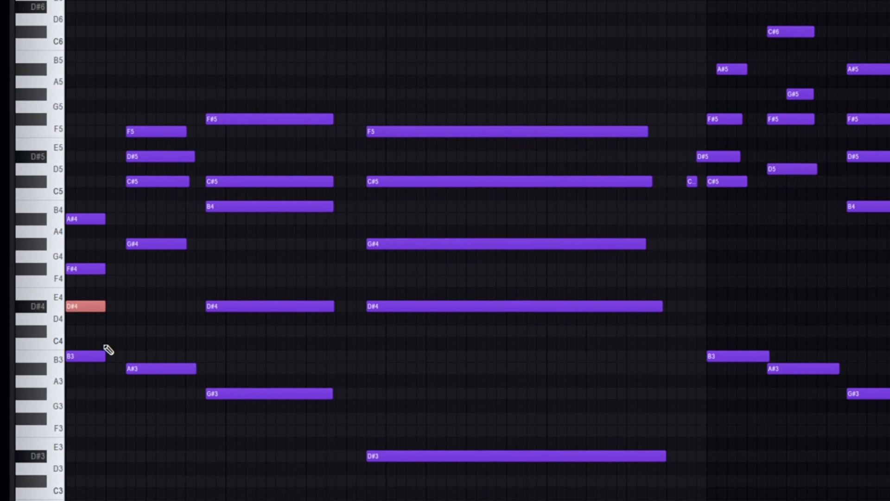
- Revoice the first chord by shifting its D#4 up an octave to D#5 and adding a C#5 note
{"action": "key", "text": "ctrl+Up"}
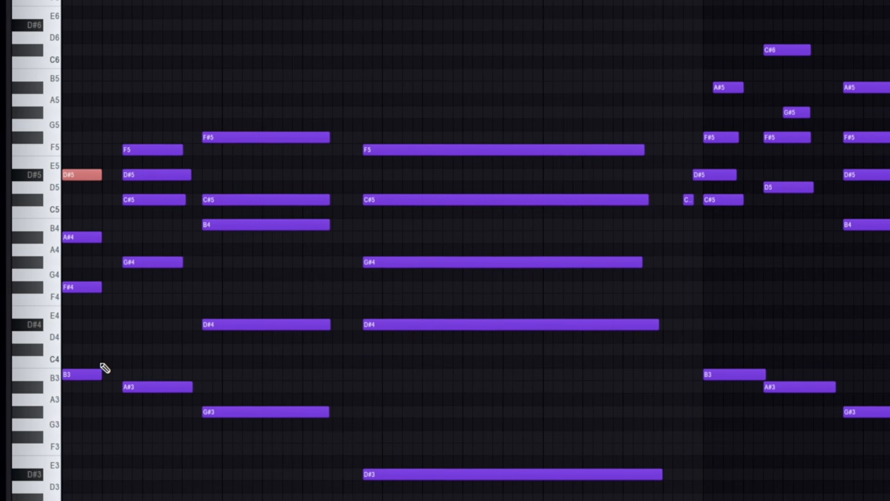
{"action": "key", "text": "ctrl+Down"}
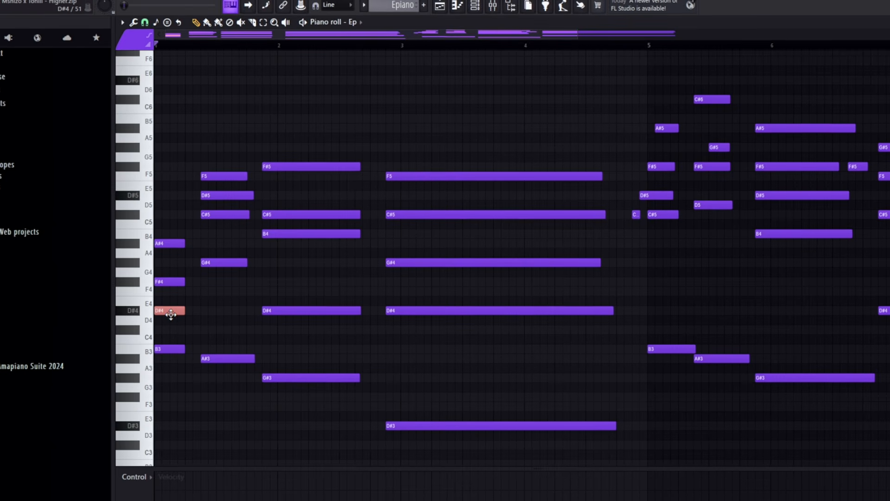
{"action": "left_click", "coordinate": [159, 215]}
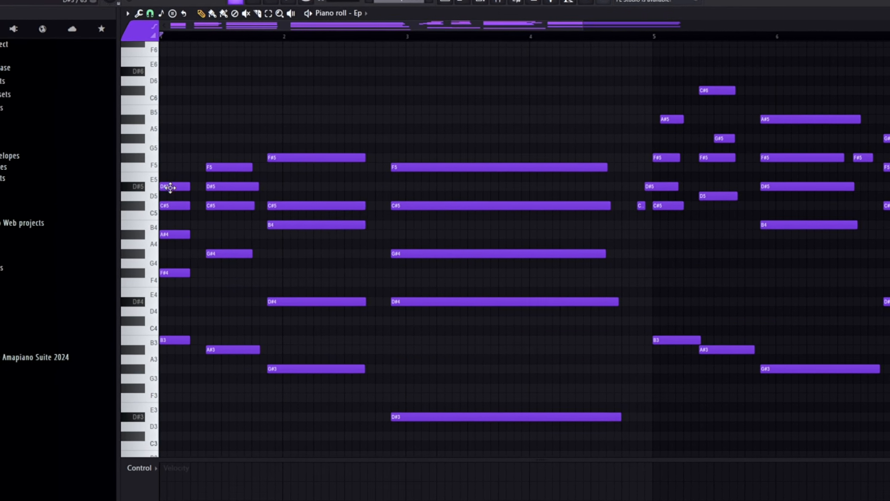
- Audition the first chord with the Playback tool and return to the Draw tool
{"action": "left_click", "coordinate": [303, 13]}
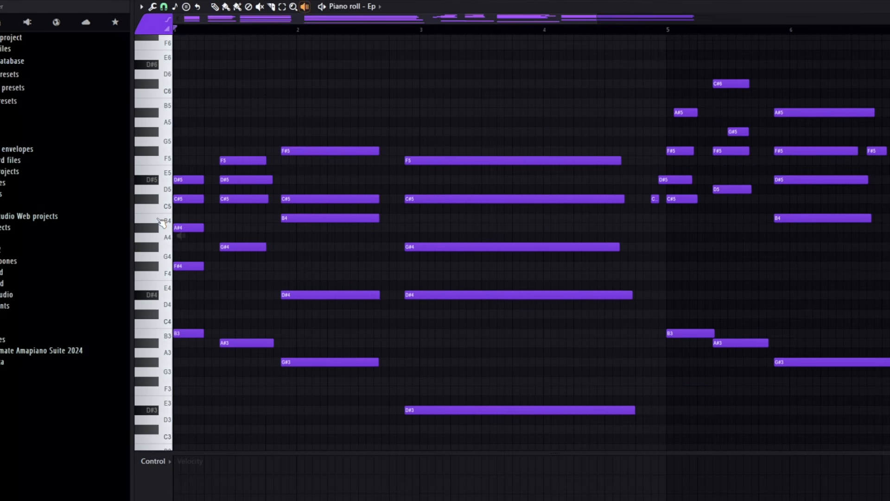
{"action": "left_click", "coordinate": [184, 242]}
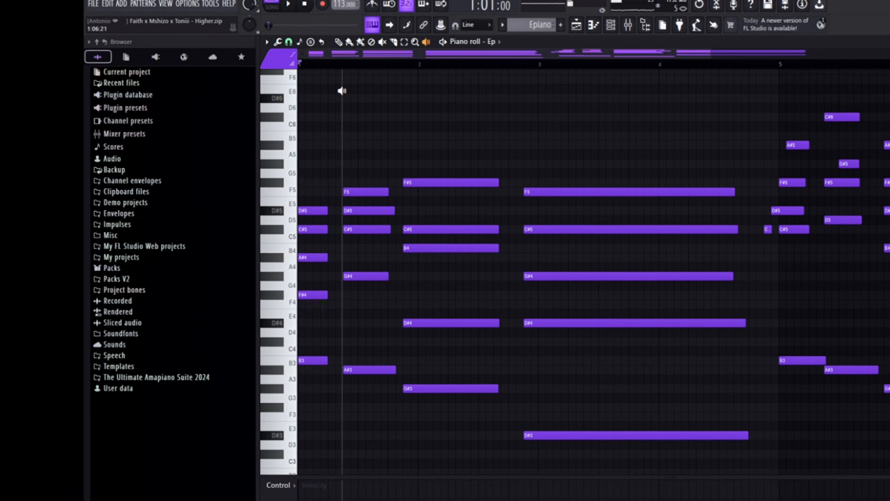
{"action": "left_click", "coordinate": [339, 42]}
- Examine the D#5 and C#5 top notes of the first chord by selecting them individually
{"action": "left_click", "coordinate": [312, 212], "text": "ctrl"}
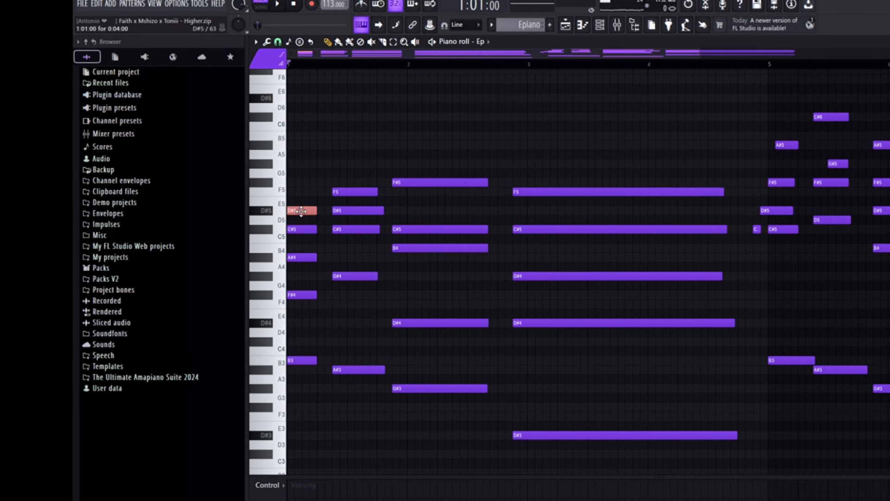
{"action": "left_click", "coordinate": [302, 233]}
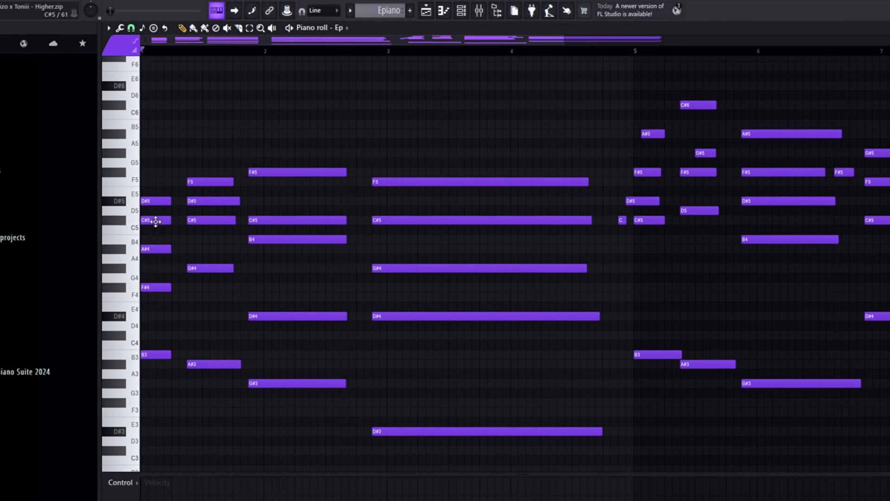
{"action": "left_click", "coordinate": [166, 209]}
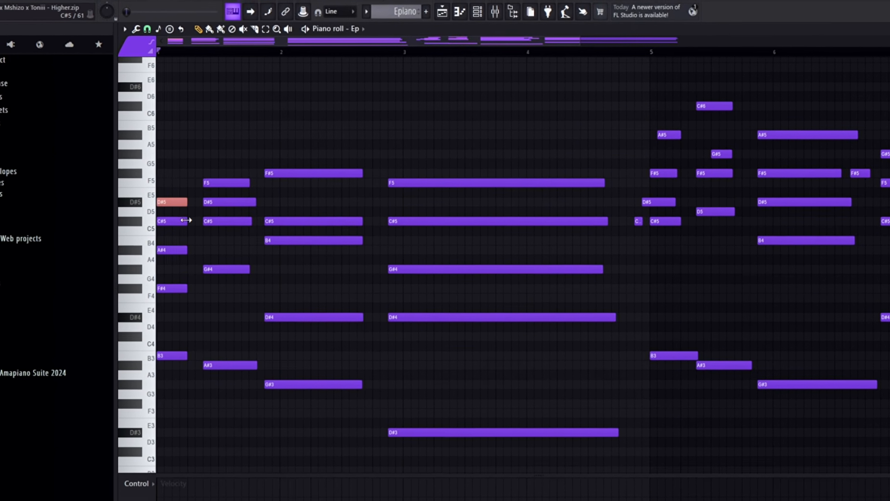
{"action": "left_click", "coordinate": [281, 35]}
{"action": "left_click", "coordinate": [200, 28]}
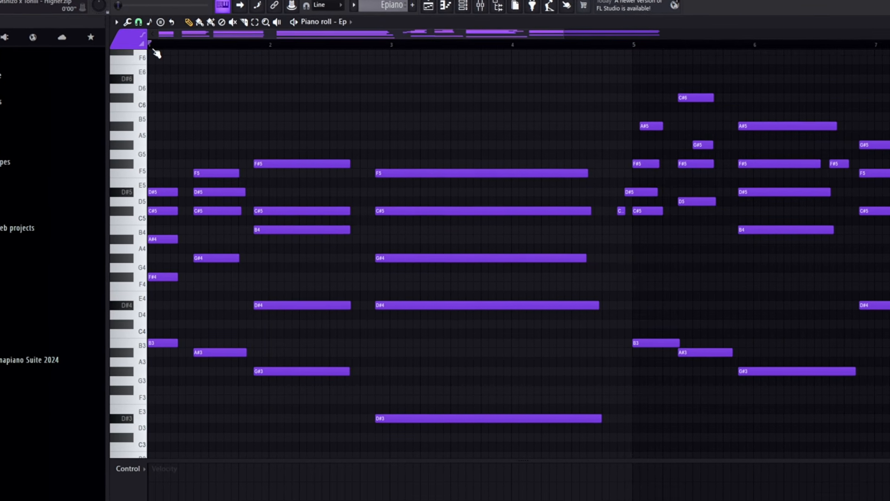
- Move the first chord's D#5 and A#4 notes slightly later in bar 1 to create a strummed feel
{"action": "left_click", "coordinate": [142, 24]}
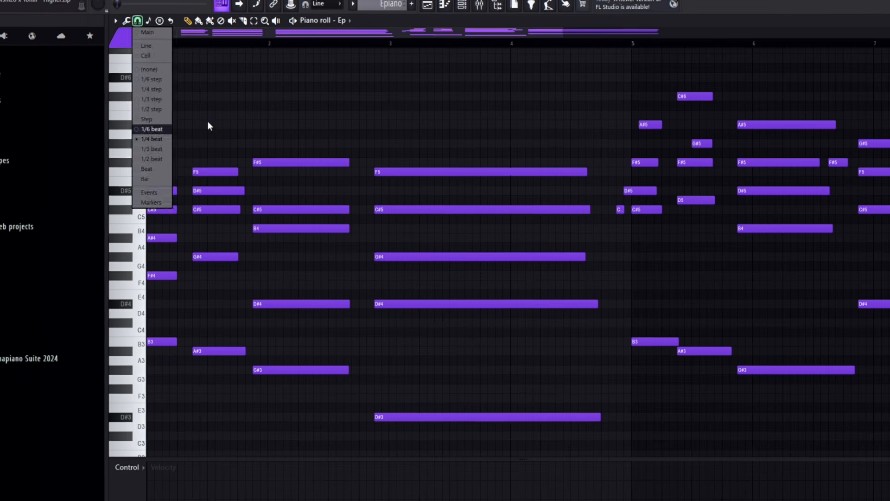
{"action": "left_click", "coordinate": [255, 190]}
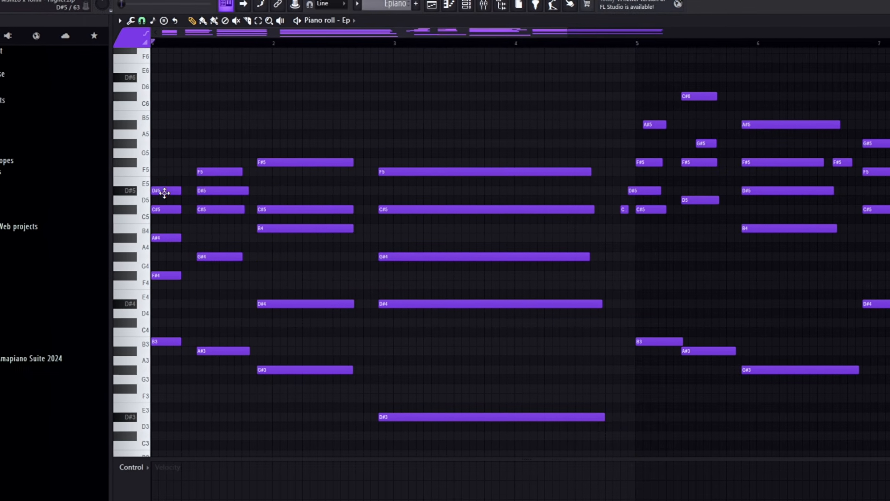
{"action": "left_click_drag", "start_coordinate": [161, 190], "coordinate": [166, 191]}
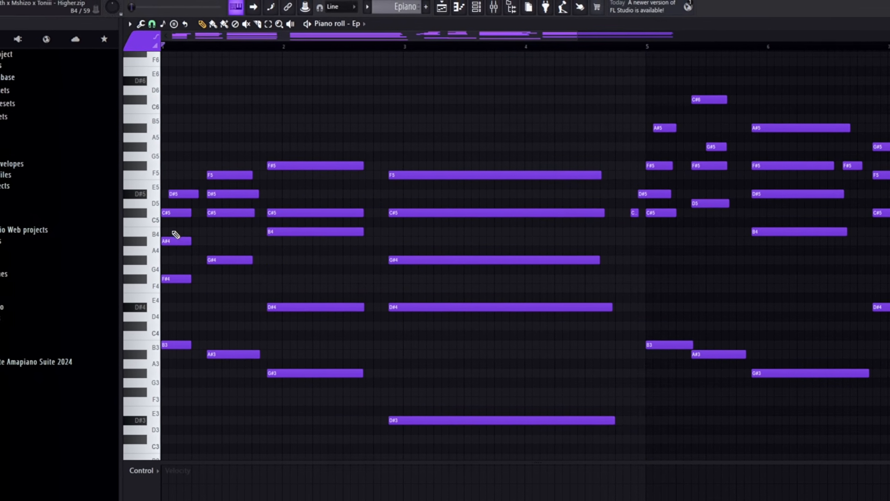
{"action": "left_click_drag", "start_coordinate": [167, 241], "coordinate": [175, 242]}
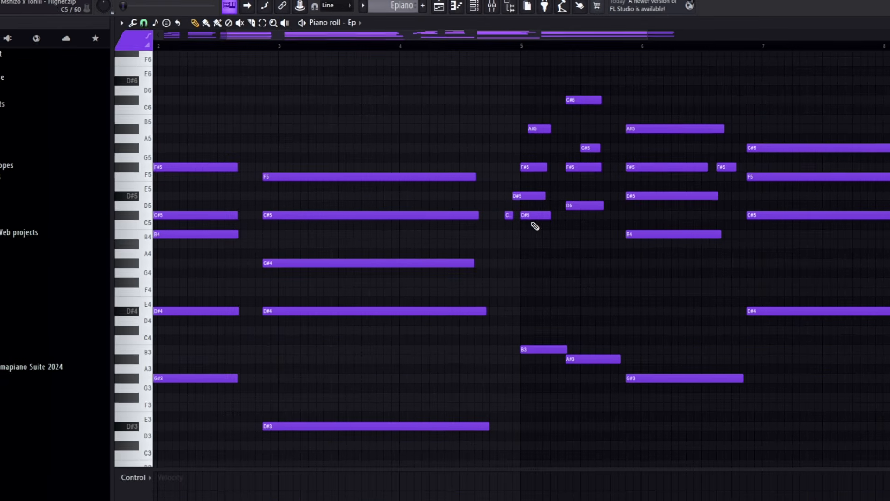
- Compare the first chord with the bar 5 chord by selecting the latter's C#5, D#5, F#5 and A#5 notes
{"action": "left_click_drag", "start_coordinate": [642, 225], "coordinate": [648, 120]}
{"action": "scroll", "coordinate": [541, 306], "scroll_direction": "down", "scroll_amount": 3}
{"action": "left_click", "coordinate": [149, 341], "text": "ctrl"}
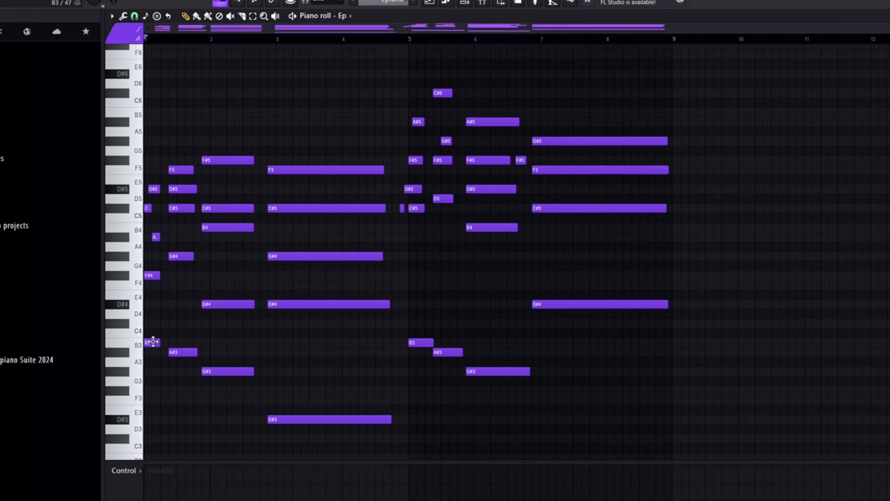
{"action": "left_click", "coordinate": [424, 343], "text": "ctrl+shift"}
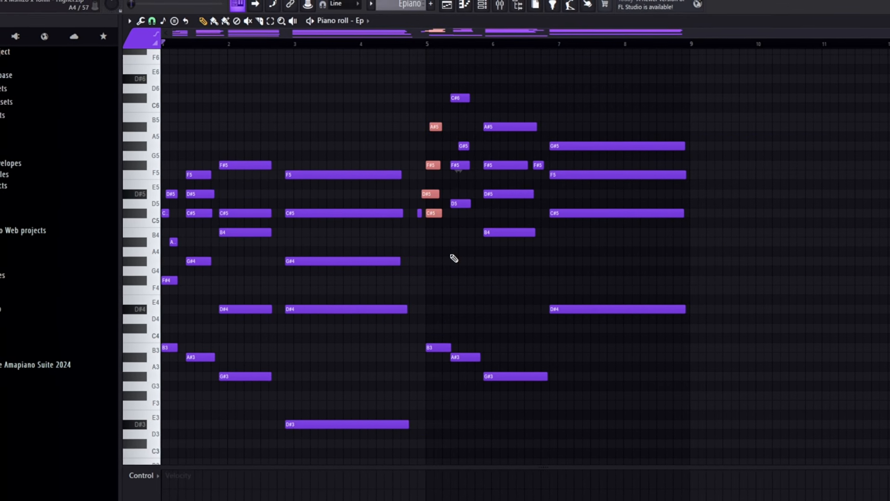
{"action": "key", "text": "ctrl+Up"}
{"action": "key", "text": "ctrl+d"}
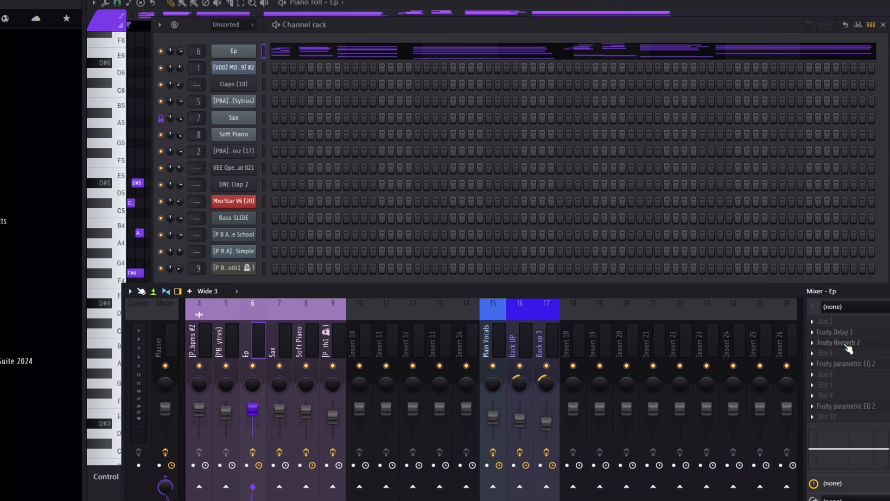
- Inspect the Fruity Reeverb 2 and Fruity parametric EQ 2 effects on the Ep mixer track
{"action": "left_click", "coordinate": [859, 346]}
{"action": "left_click", "coordinate": [858, 363]}
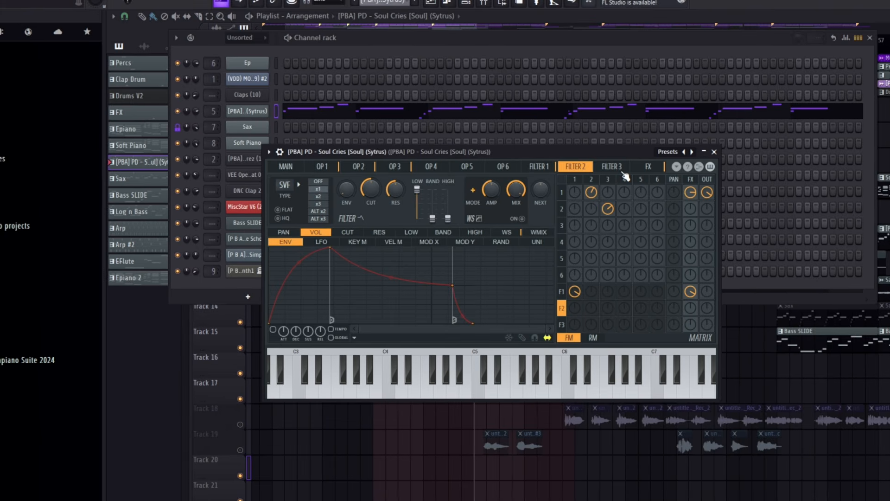
- Check the presets of the Soul Cries Sytrus instrument and play back its melody in the piano roll
{"action": "left_click", "coordinate": [669, 152]}
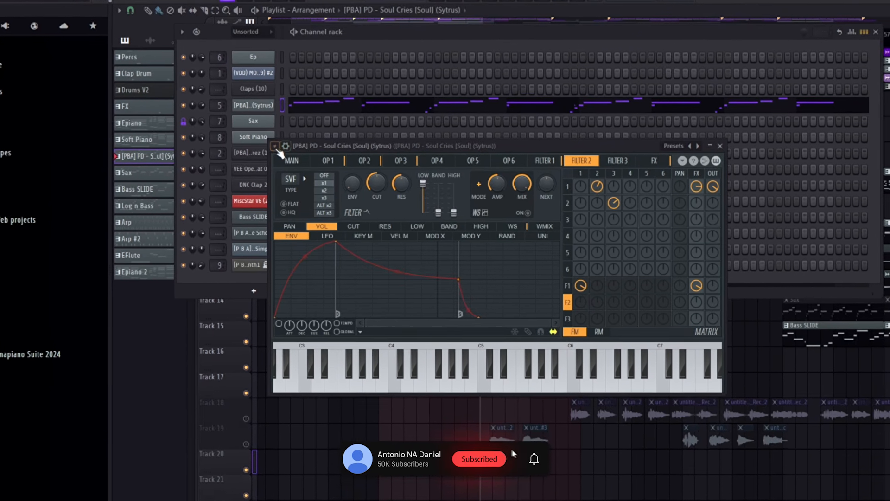
{"action": "left_click", "coordinate": [276, 147]}
{"action": "left_click", "coordinate": [316, 107]}
{"action": "left_click", "coordinate": [315, 107]}
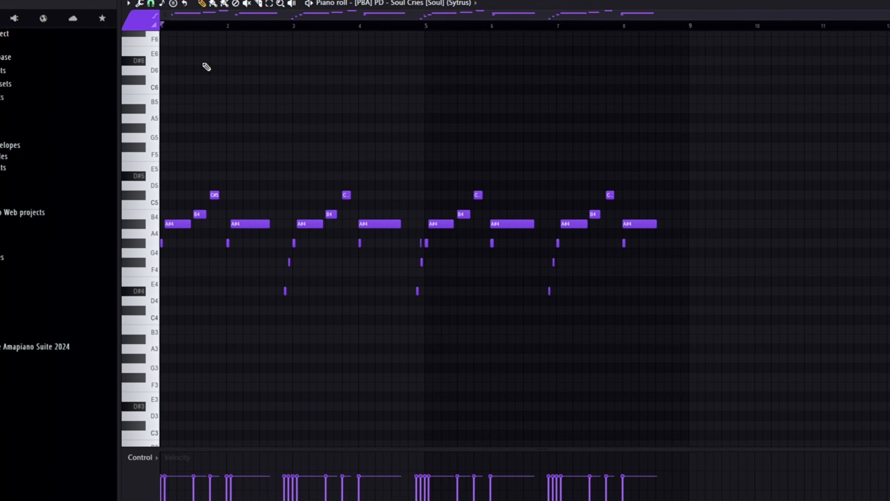
{"action": "key", "text": "space"}
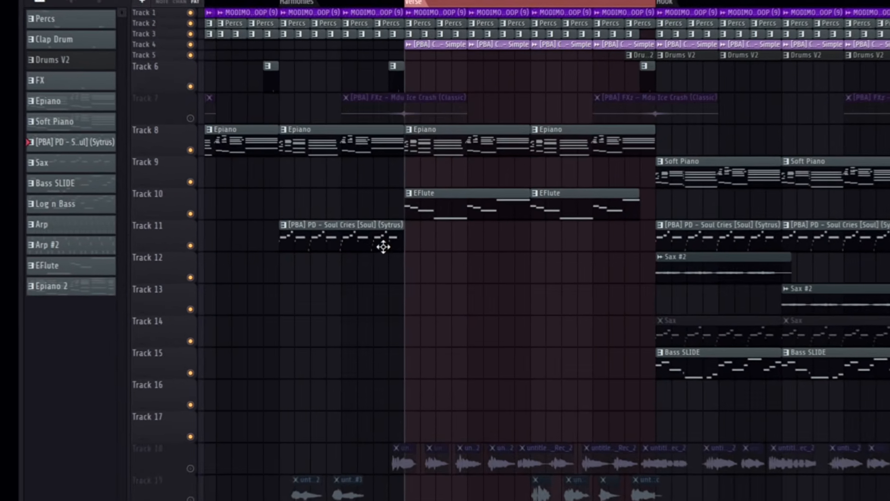
- Locate the Soul Cries clip on Track 11 and the two EFlute clips on Track 10 in the playlist by selecting them
{"action": "left_click", "coordinate": [363, 242], "text": "ctrl"}
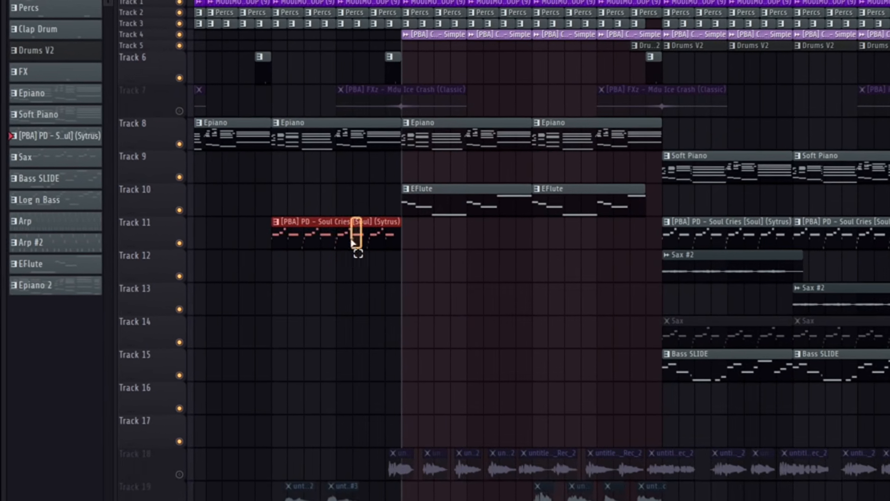
{"action": "left_click", "coordinate": [465, 281]}
{"action": "left_click", "coordinate": [481, 205], "text": "ctrl"}
{"action": "left_click", "coordinate": [572, 210], "text": "ctrl"}
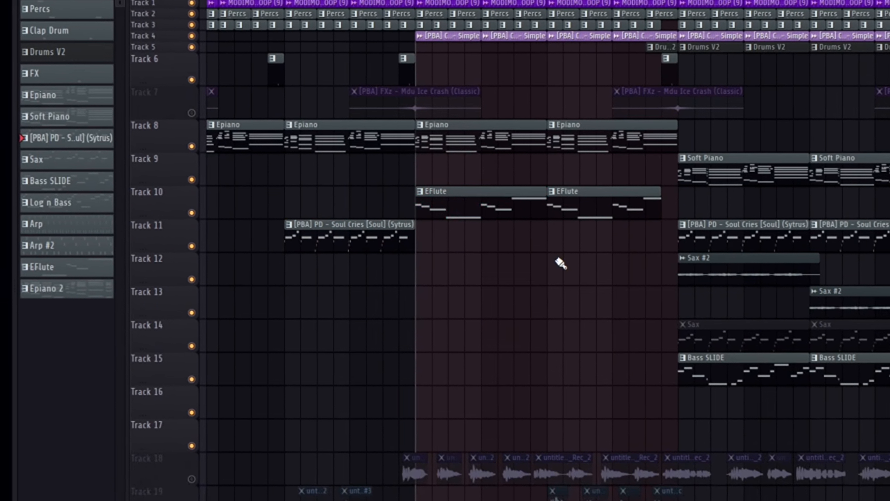
- Open the EFlute pattern's [P B A] Bass - Simple instrument and look through its Fruity DX10 presets
{"action": "left_click", "coordinate": [51, 266]}
{"action": "key", "text": "F6"}
{"action": "left_click", "coordinate": [201, 251]}
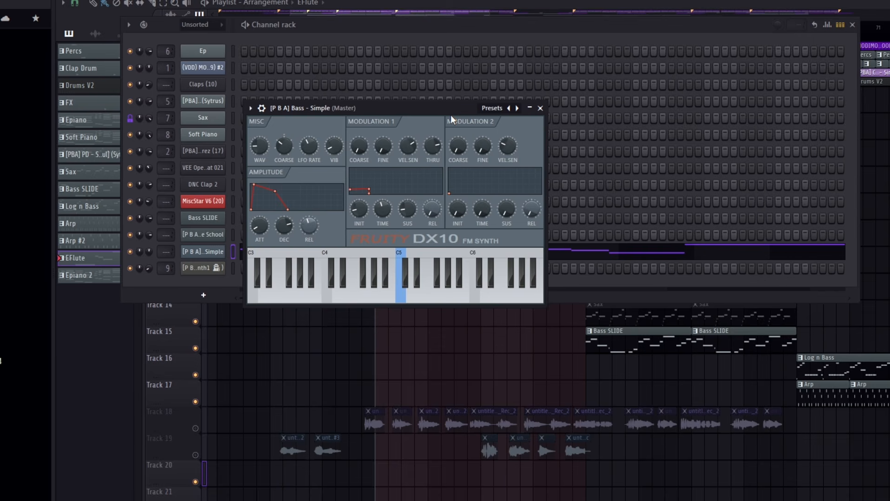
{"action": "left_click", "coordinate": [491, 108]}
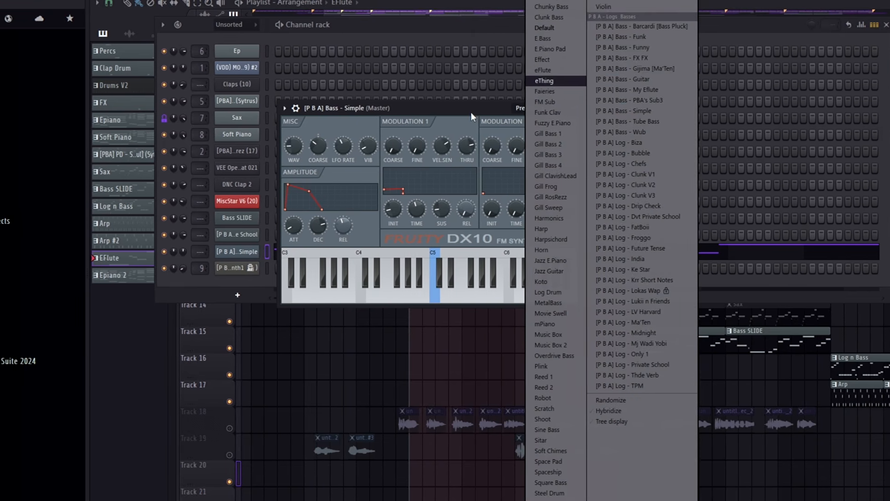
{"action": "left_click", "coordinate": [463, 114]}
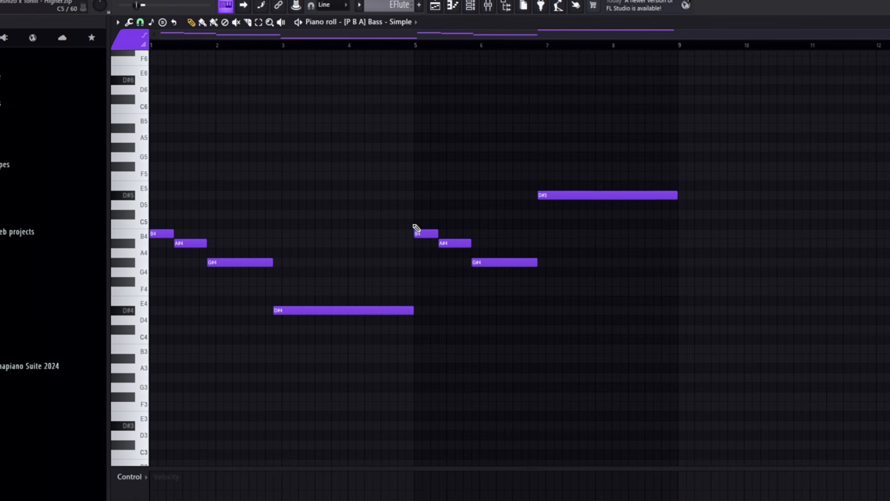
- Play back the EFlute melody in the piano roll
{"action": "left_click_drag", "start_coordinate": [135, 151], "coordinate": [134, 320]}
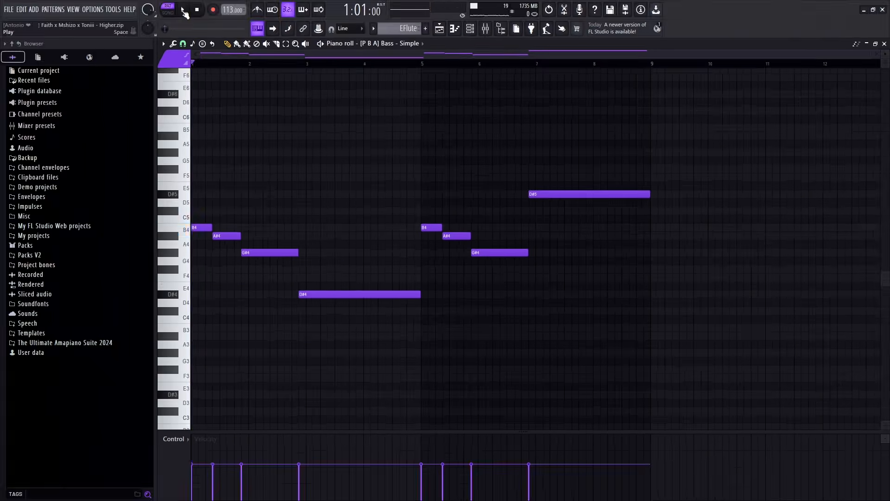
{"action": "left_click", "coordinate": [187, 11]}
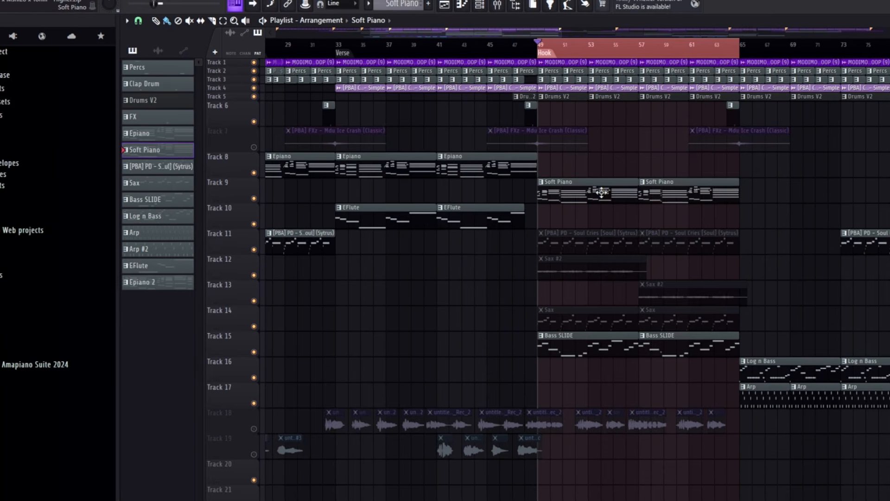
- Compare the verse's Epiano clips with the hook's Soft Piano clips and examine the Soft Piano's short passing chord before bar 3
{"action": "left_click_drag", "start_coordinate": [495, 168], "coordinate": [402, 162]}
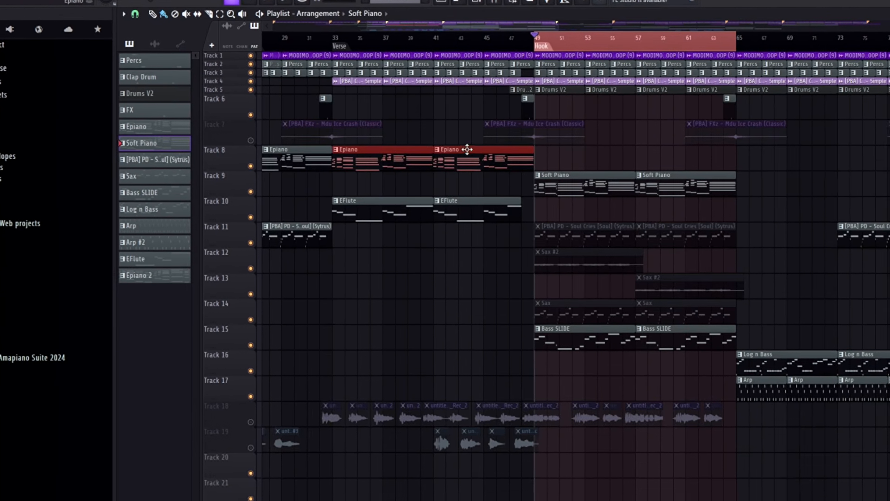
{"action": "left_click_drag", "start_coordinate": [580, 183], "coordinate": [654, 185]}
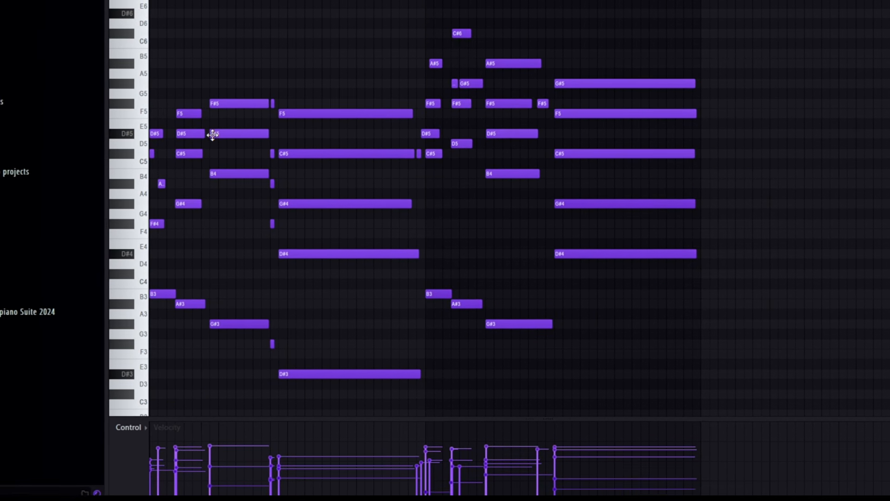
{"action": "left_click_drag", "start_coordinate": [272, 90], "coordinate": [276, 238]}
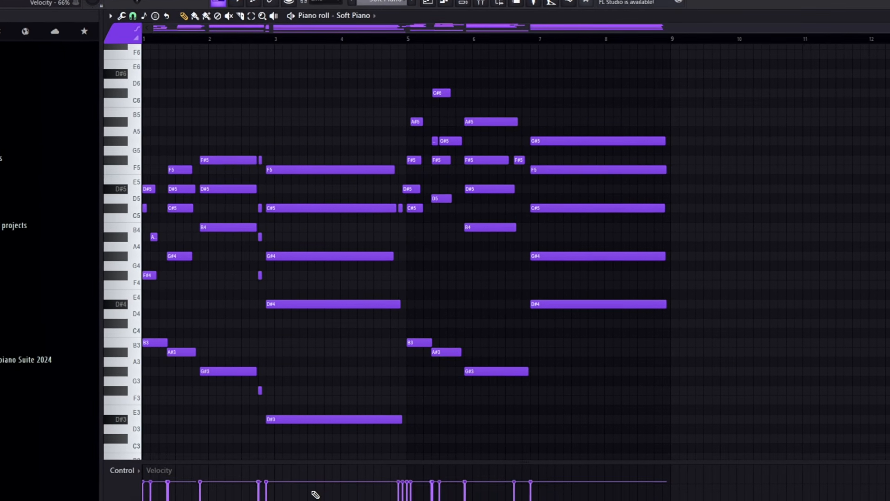
- Randomize the velocities of the Soft Piano notes, with the randomizer's Pattern and Bipolar options off and Levels on, and play back the chords
{"action": "key", "text": "alt+r"}
{"action": "left_click_drag", "start_coordinate": [415, 305], "coordinate": [415, 307]}
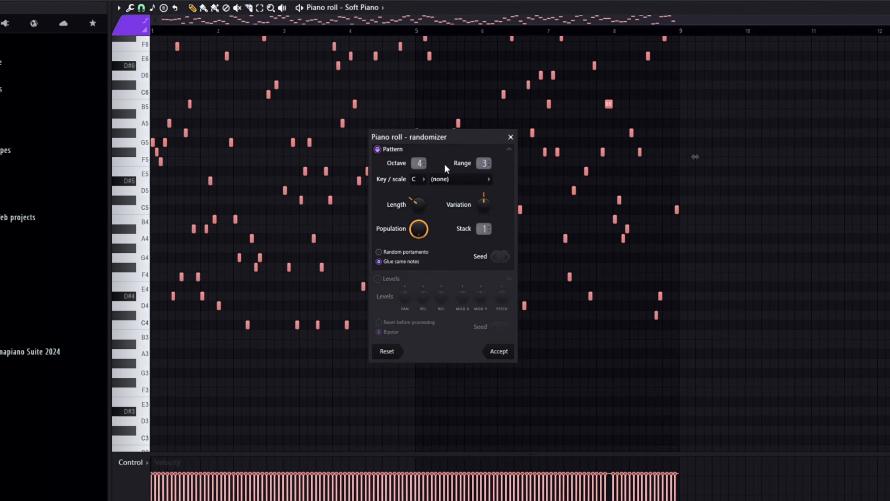
{"action": "left_click", "coordinate": [382, 149]}
{"action": "left_click", "coordinate": [387, 273]}
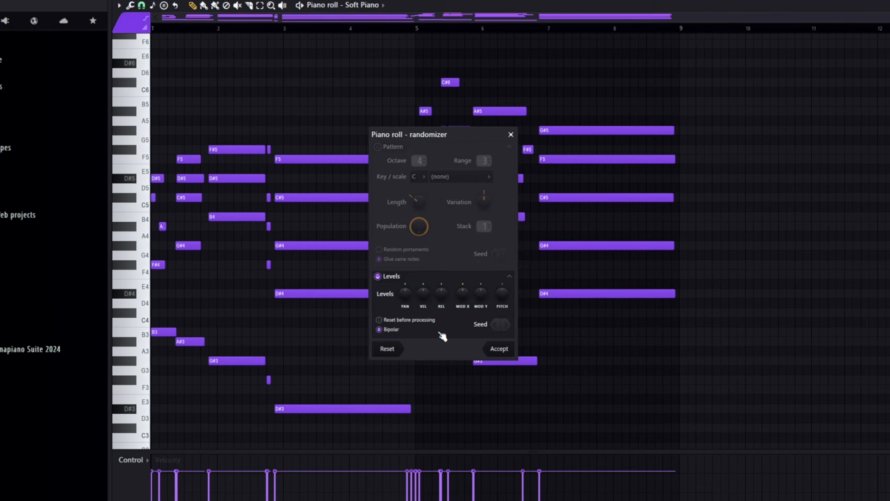
{"action": "left_click_drag", "start_coordinate": [421, 297], "coordinate": [422, 292]}
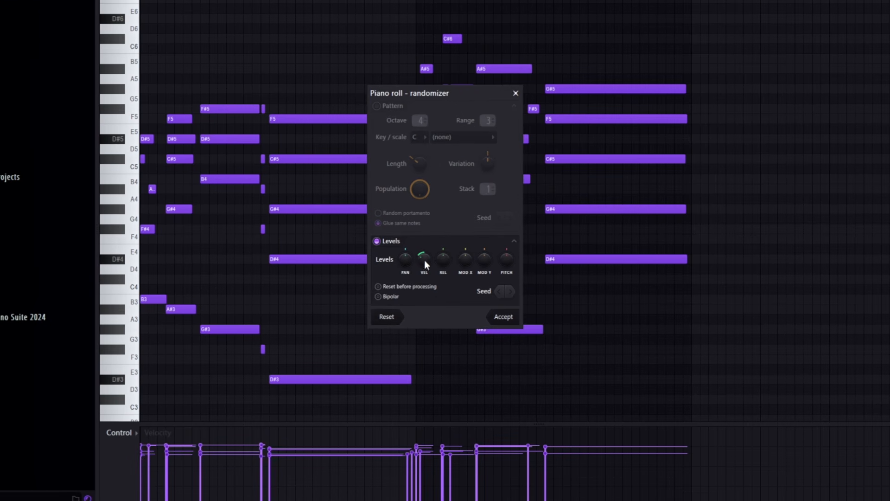
{"action": "left_click_drag", "start_coordinate": [426, 262], "coordinate": [418, 290]}
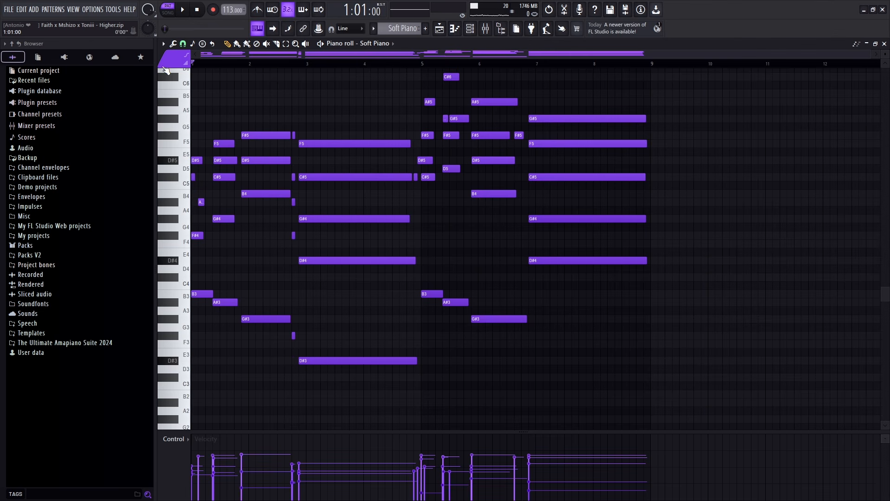
{"action": "key", "text": "space"}
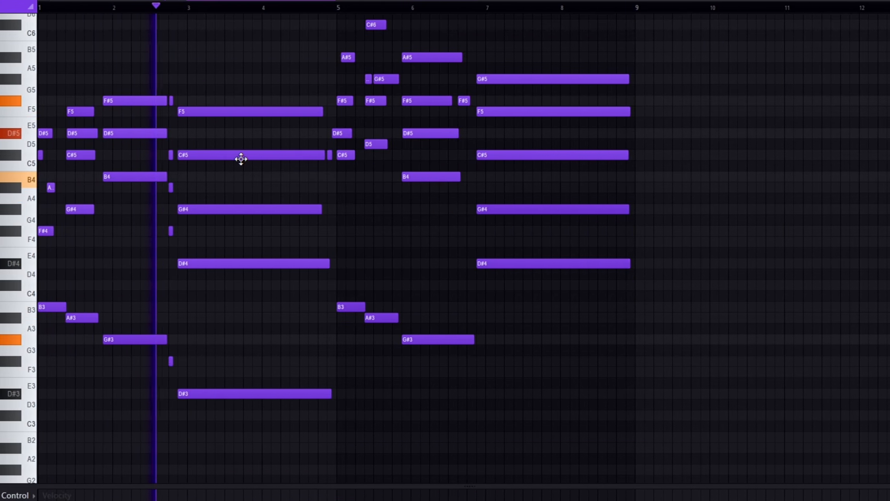
{"action": "scroll", "coordinate": [235, 159], "scroll_direction": "up", "scroll_amount": 1}
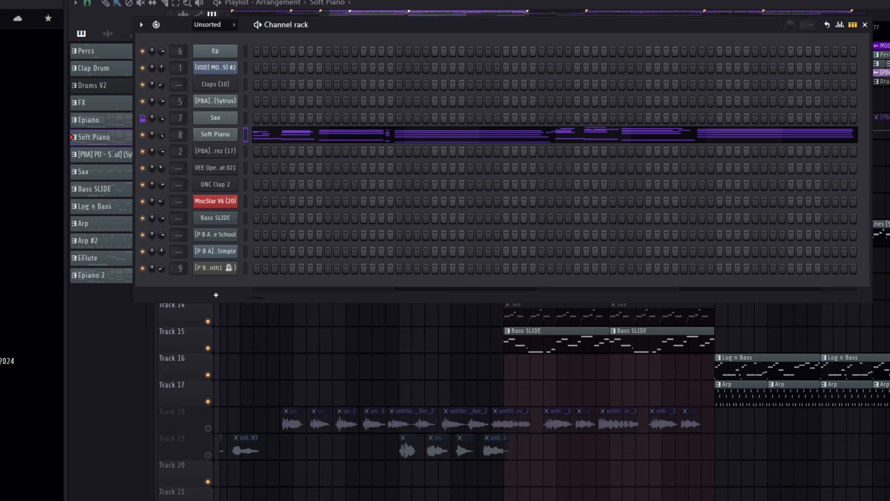
- Inspect the Fruity Delay 3, ValhallaVintageVerb and Fruity Parametric EQ 2 settings on the Soft Piano mixer track
{"action": "key", "text": "F9"}
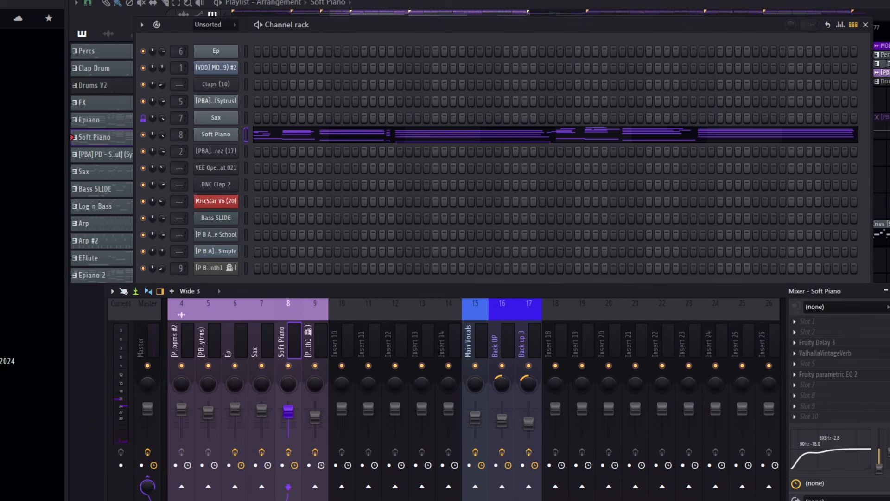
{"action": "left_click", "coordinate": [847, 344]}
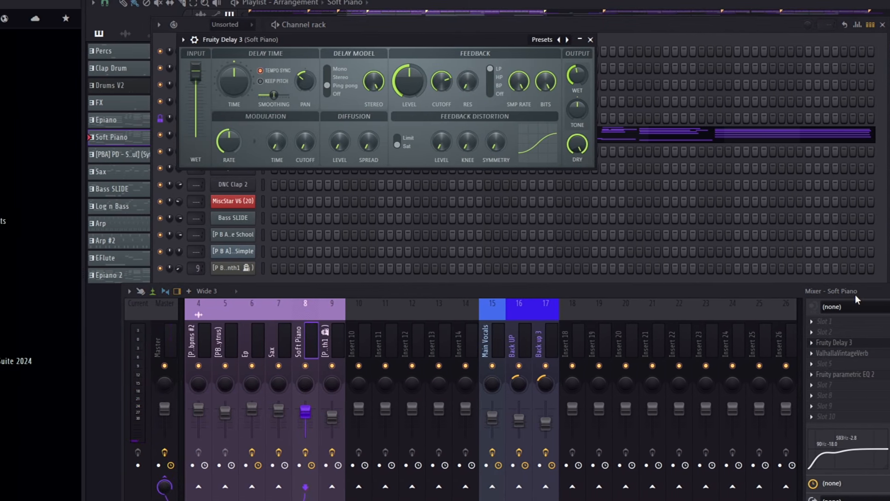
{"action": "left_click", "coordinate": [881, 354]}
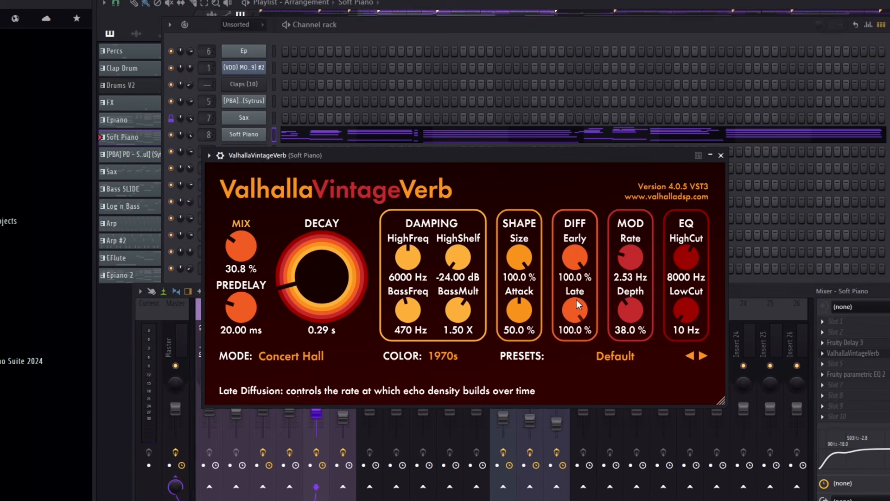
{"action": "left_click_drag", "start_coordinate": [483, 155], "coordinate": [473, 64]}
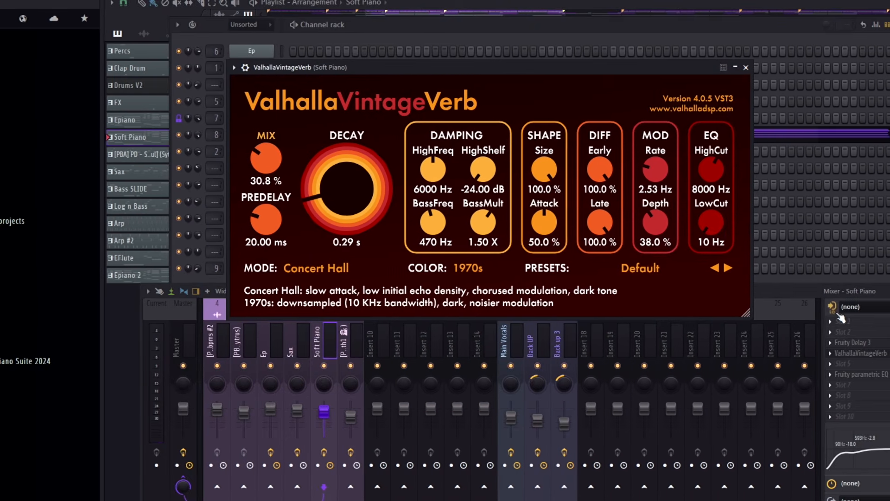
{"action": "left_click", "coordinate": [881, 374]}
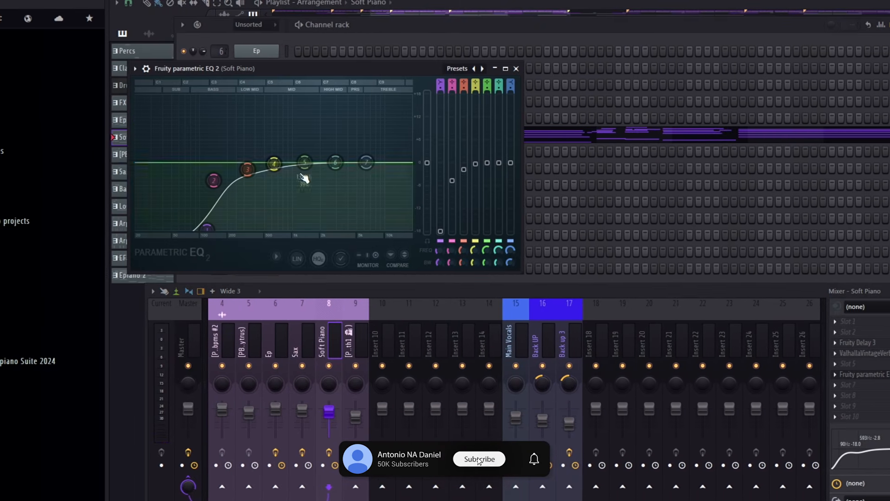
{"action": "left_click", "coordinate": [519, 68]}
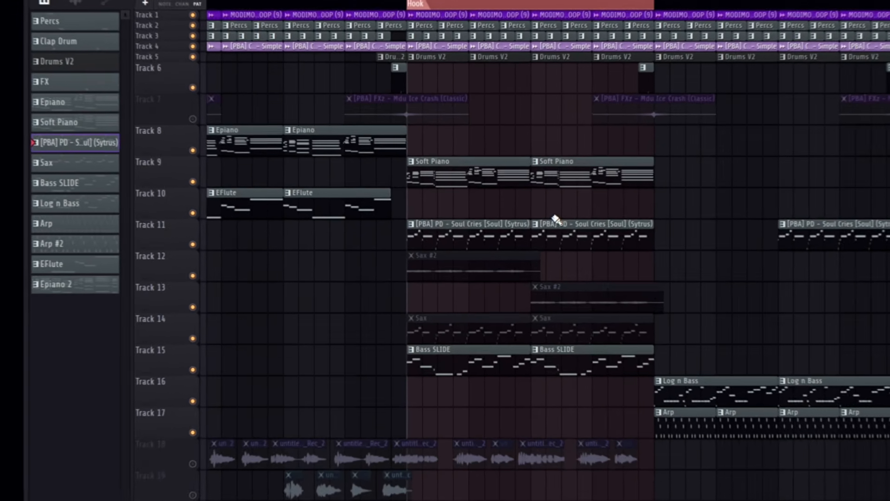
- Locate the two Soul Cries clips on Track 11 by selecting them, and pick the Sax pattern on Track 14
{"action": "left_click_drag", "start_coordinate": [545, 231], "coordinate": [474, 240]}
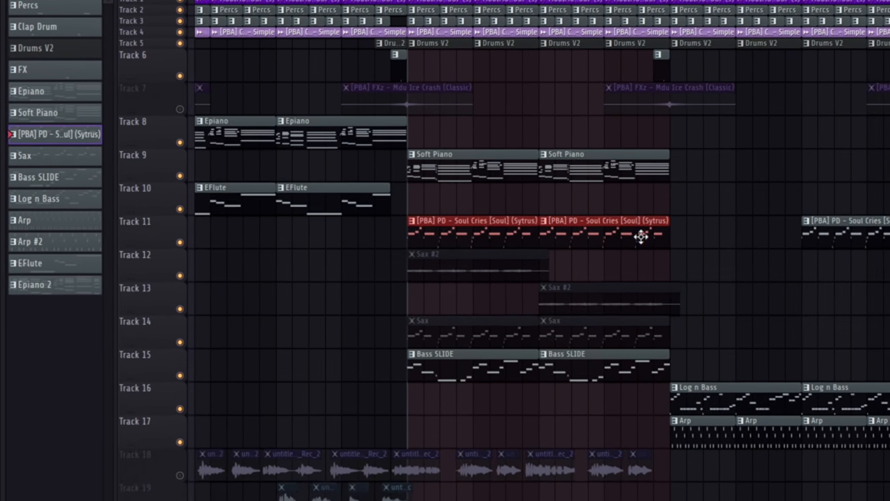
{"action": "left_click", "coordinate": [719, 254], "text": "ctrl"}
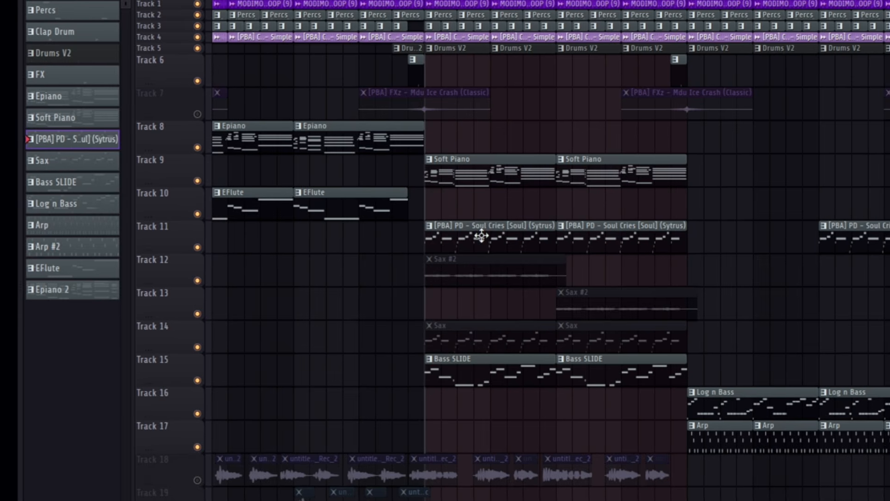
{"action": "left_click", "coordinate": [506, 325]}
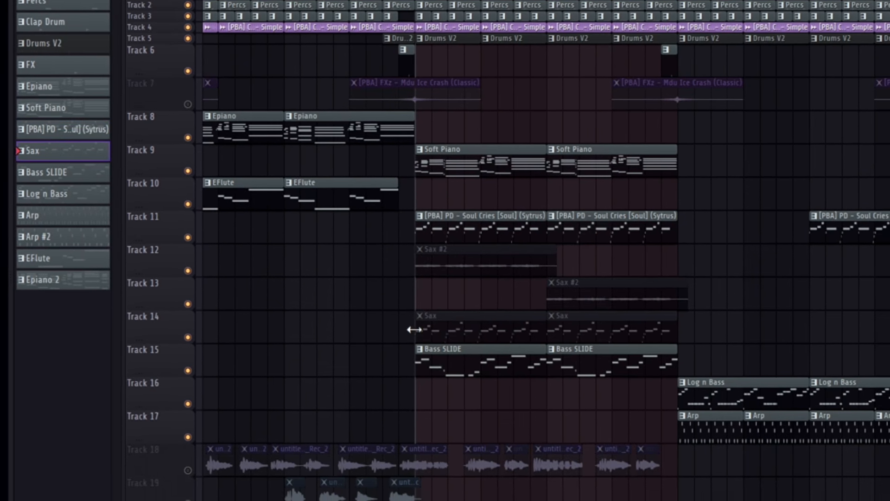
- Open the Sax channel's Roland SRX Brass instrument and look through its PR-A patch list
{"action": "key", "text": "F6"}
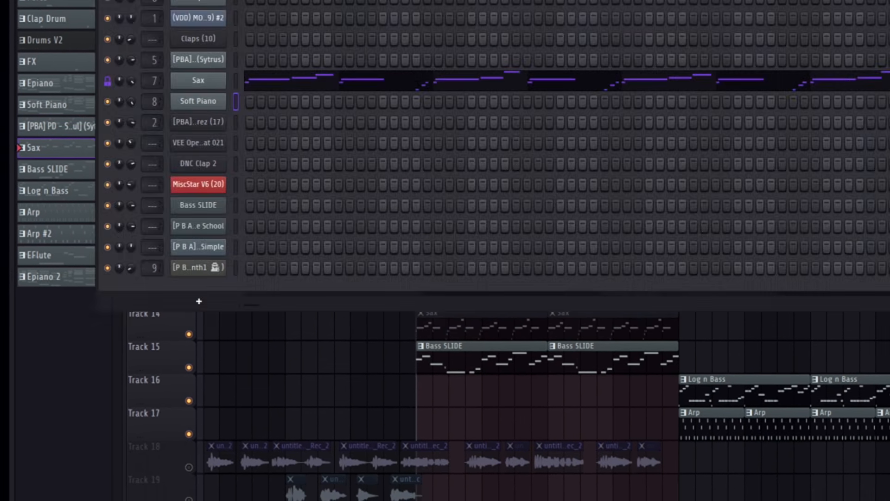
{"action": "left_click", "coordinate": [195, 80]}
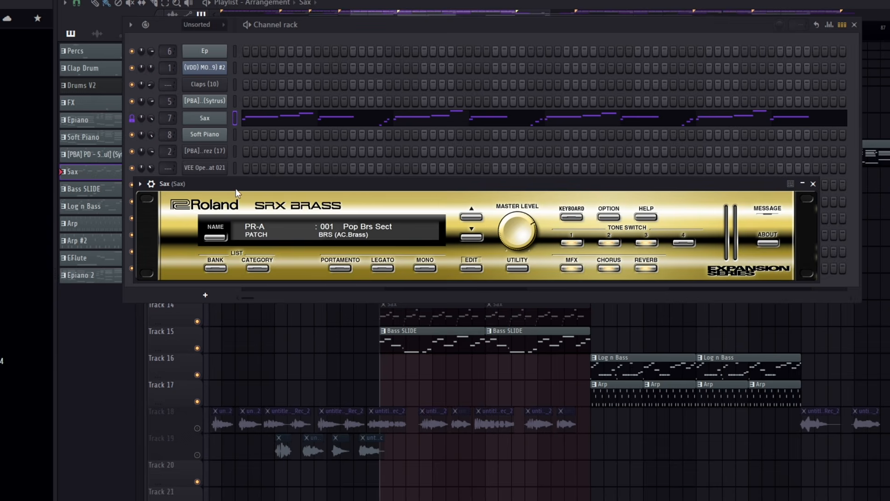
{"action": "left_click_drag", "start_coordinate": [228, 184], "coordinate": [258, 187]}
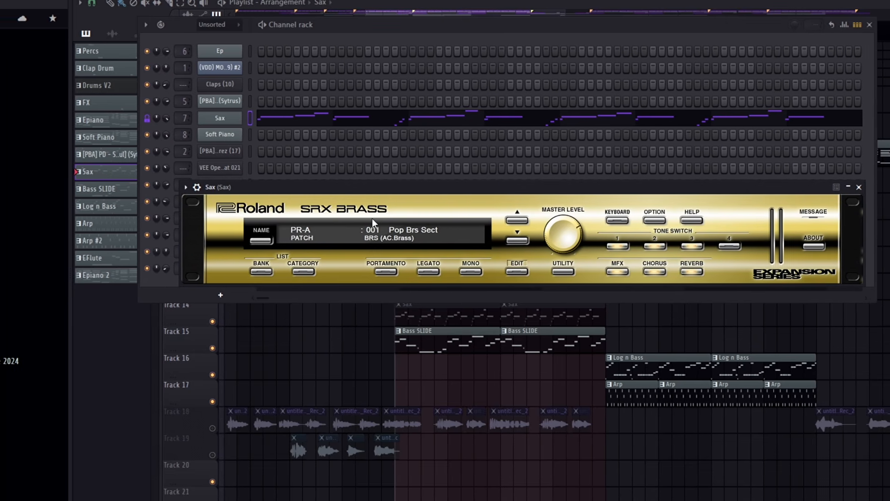
{"action": "left_click", "coordinate": [367, 224]}
{"action": "mouse_move", "coordinate": [286, 249]}
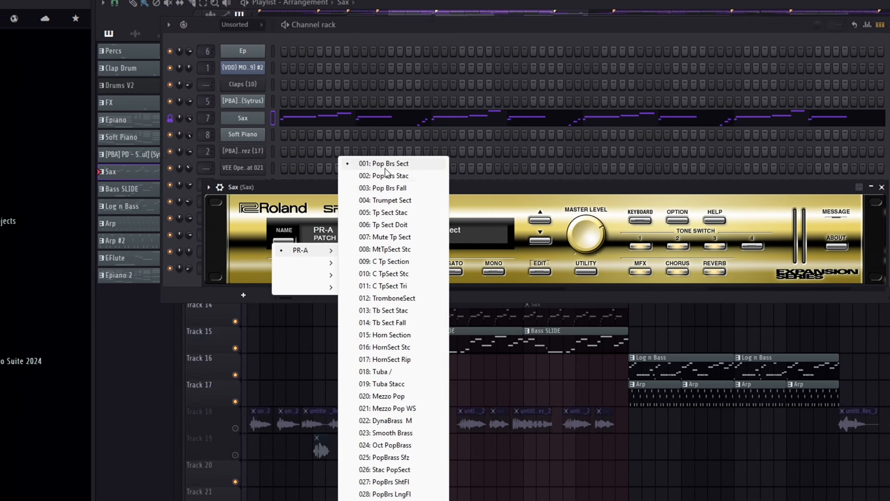
{"action": "left_click", "coordinate": [486, 188]}
- Play back the Sax melody in the piano roll and open the Fruity Reeverb effect on its mixer track
{"action": "left_click", "coordinate": [333, 126]}
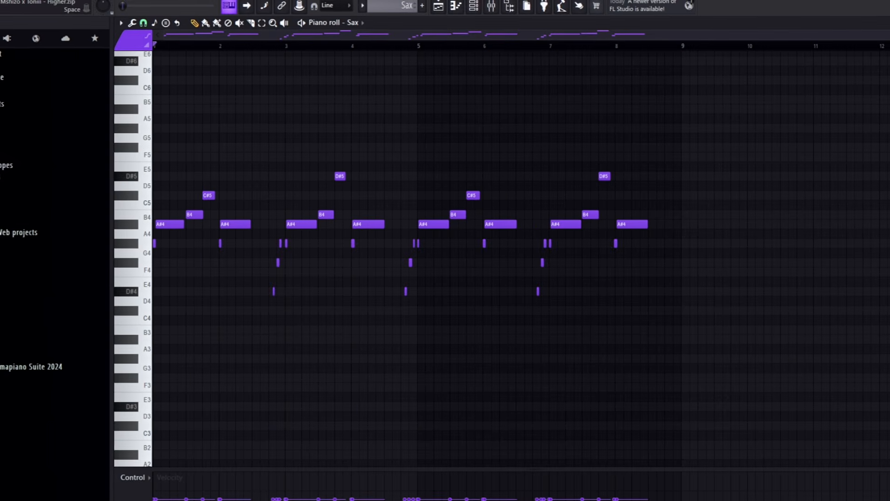
{"action": "key", "text": "space"}
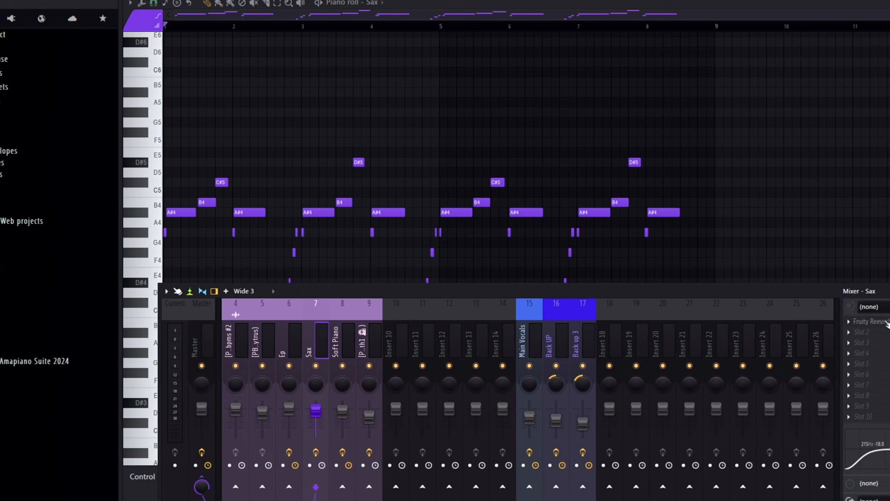
{"action": "left_click", "coordinate": [885, 325]}
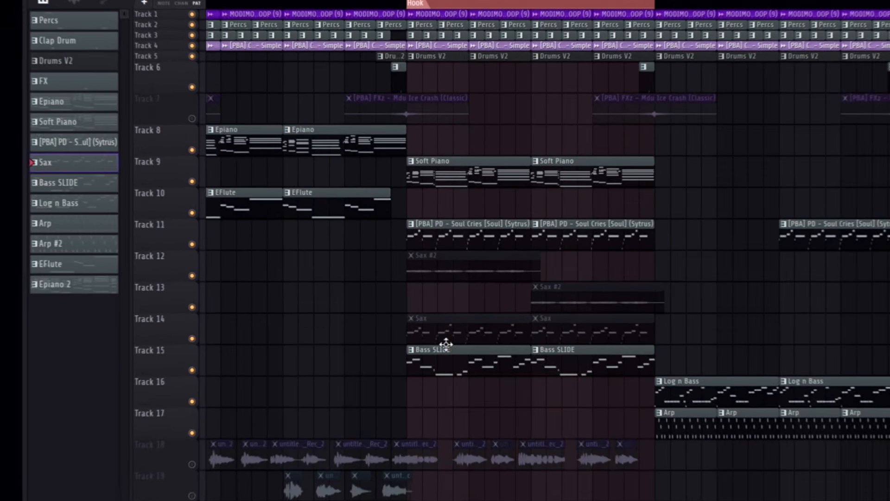
- Locate the two Bass SLIDE clips on Track 15 by selecting them, and make Bass SLIDE the current pattern
{"action": "left_click_drag", "start_coordinate": [446, 346], "coordinate": [610, 381]}
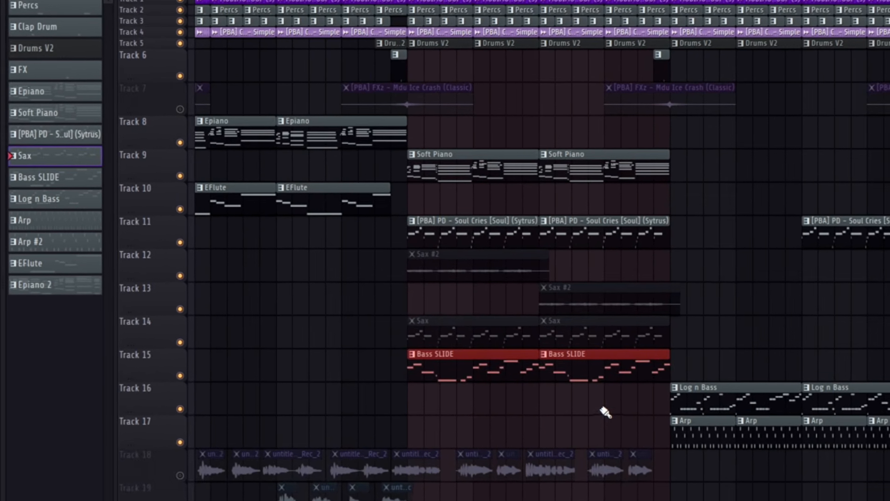
{"action": "left_click", "coordinate": [593, 400], "text": "ctrl"}
{"action": "double_click", "coordinate": [481, 365]}
- Open the Bass SLIDE channel's Hypersonic 2 instrument and search its patch browser for the Bass Slide patch
{"action": "key", "text": "F6"}
{"action": "left_click", "coordinate": [212, 220]}
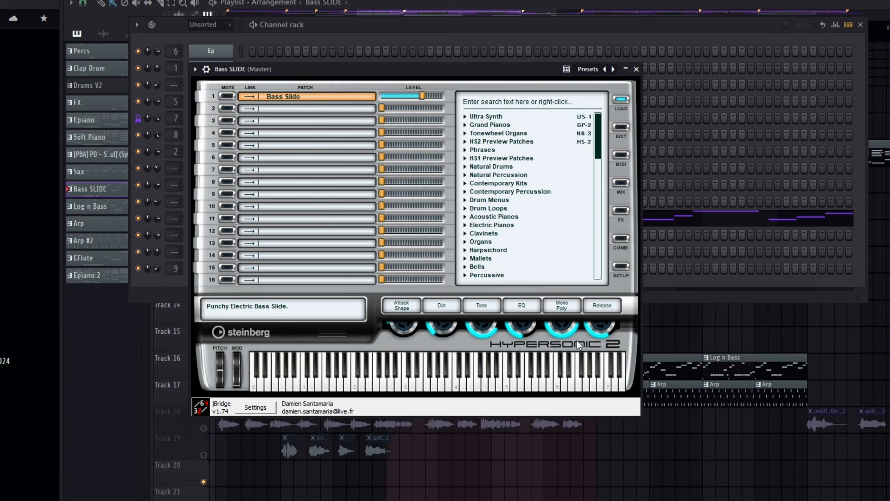
{"action": "left_click", "coordinate": [498, 98]}
{"action": "type", "text": "bass sli"}
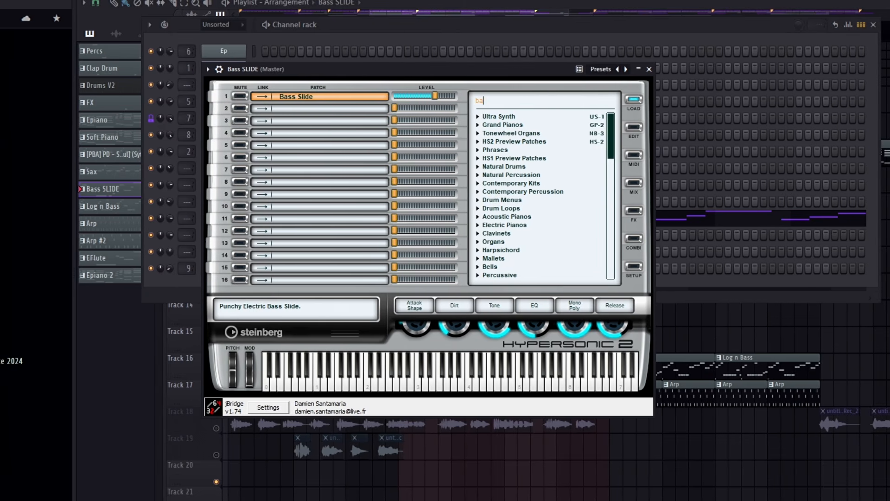
{"action": "type", "text": "de"}
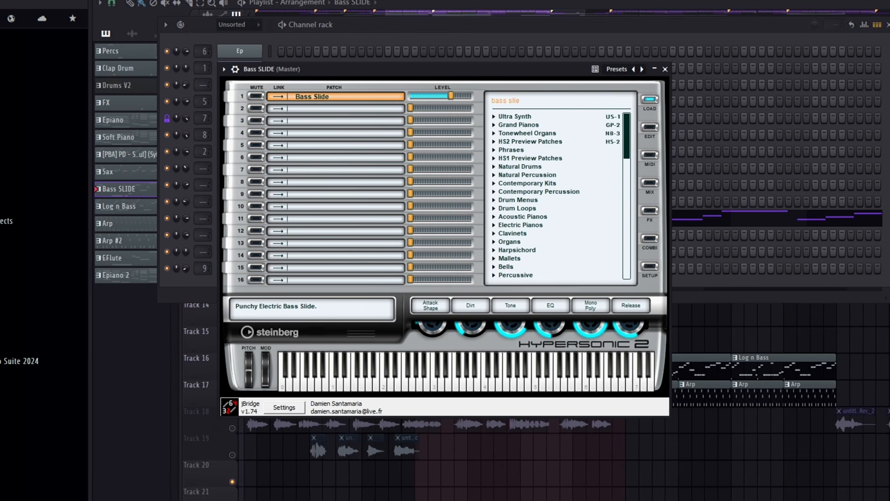
{"action": "key", "text": "Return"}
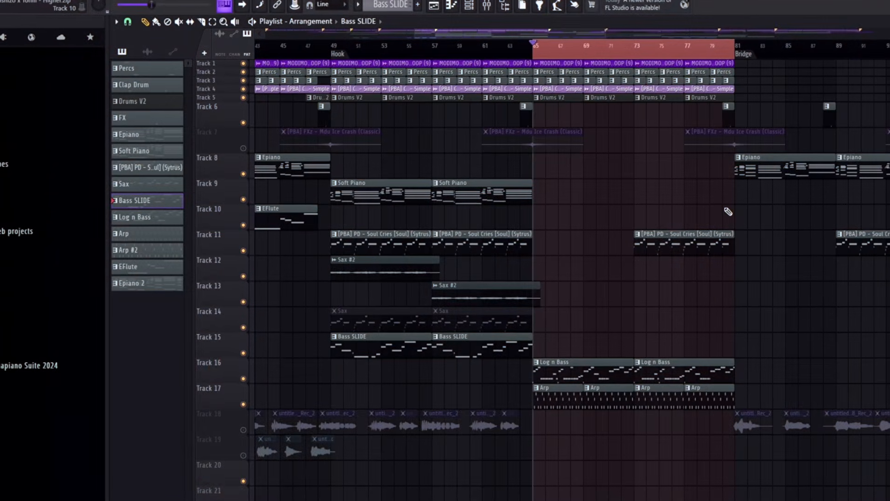
- Pick the Log n Bass pattern on Track 16 and open its bass channel's notes from the channel rack
{"action": "left_click", "coordinate": [575, 363]}
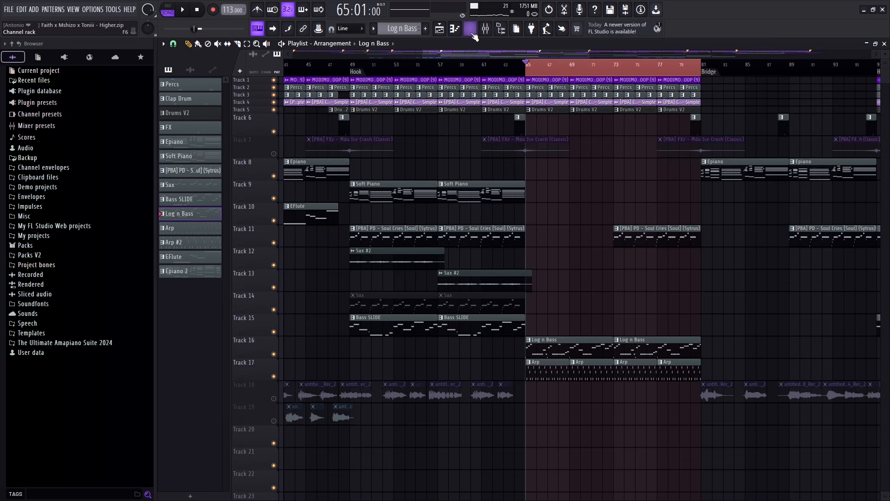
{"action": "left_click", "coordinate": [470, 3]}
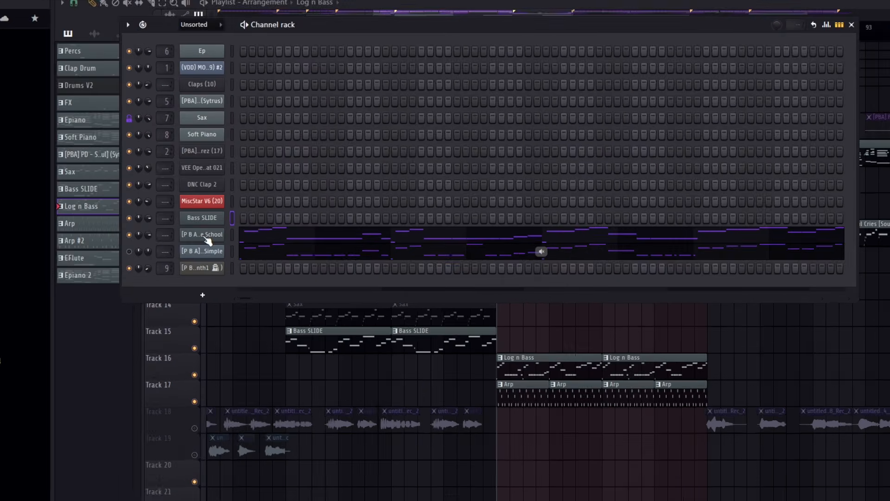
{"action": "left_click", "coordinate": [280, 237]}
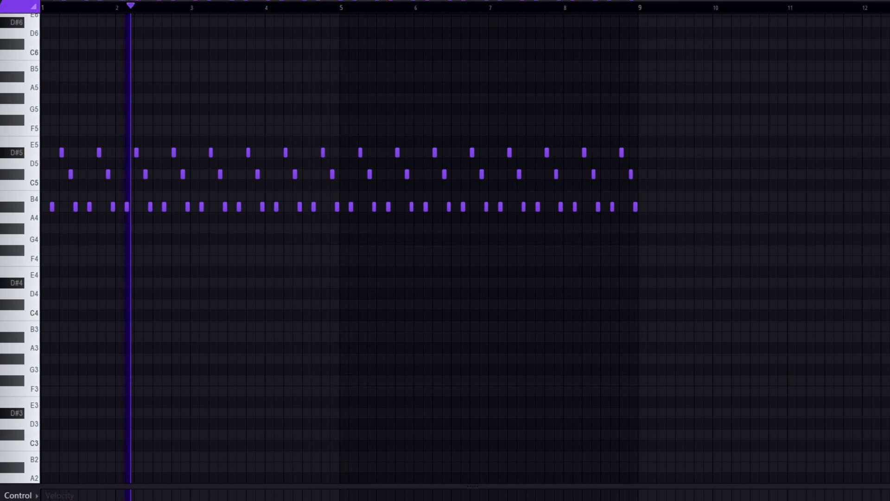
- Stop the Arp playback and inspect the Fruity Reeverb 2 settings on the [P B A] Key - Fav Piano mixer track
{"action": "key", "text": "space"}
{"action": "key", "text": "F9"}
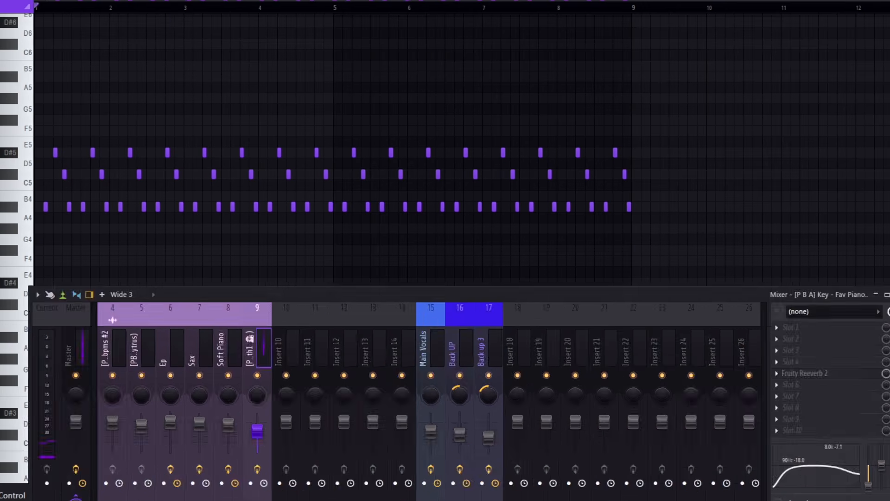
{"action": "left_click", "coordinate": [775, 346]}
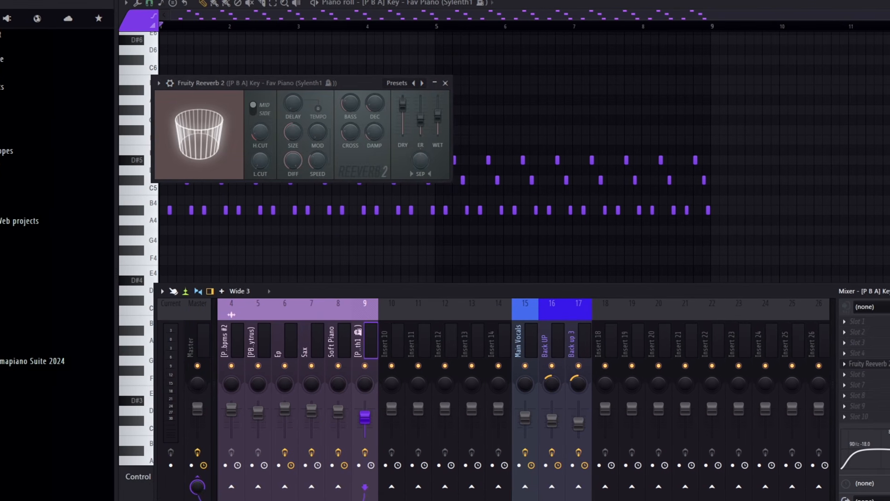
{"action": "left_click", "coordinate": [446, 83]}
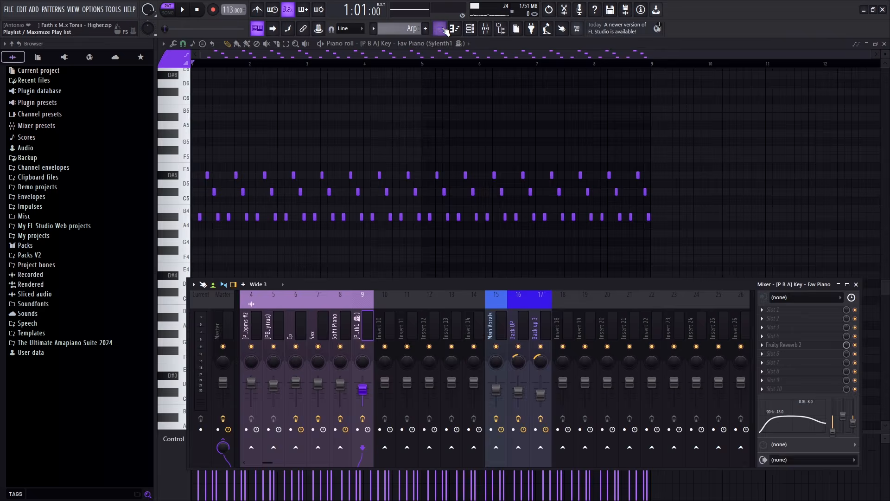
- Return to the playlist and play back the verse's vocal clips on Tracks 18 and 19
{"action": "left_click", "coordinate": [441, 30]}
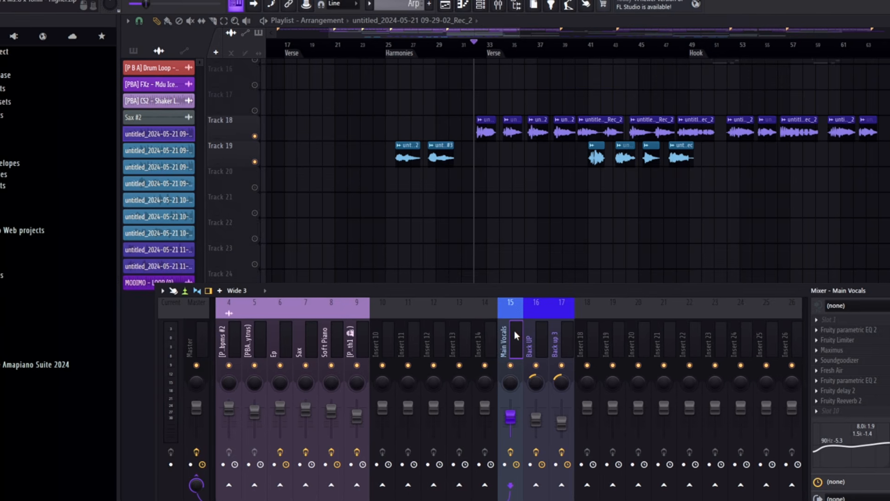
{"action": "key", "text": "space"}
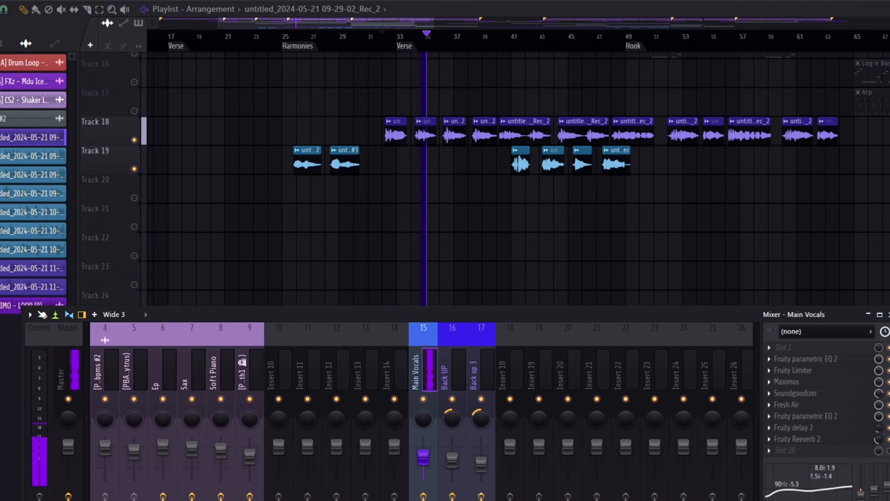
- Stop playback and inspect the Main Vocals track's first parametric EQ and the Fruity Limiter's compressor threshold and knee
{"action": "key", "text": "space"}
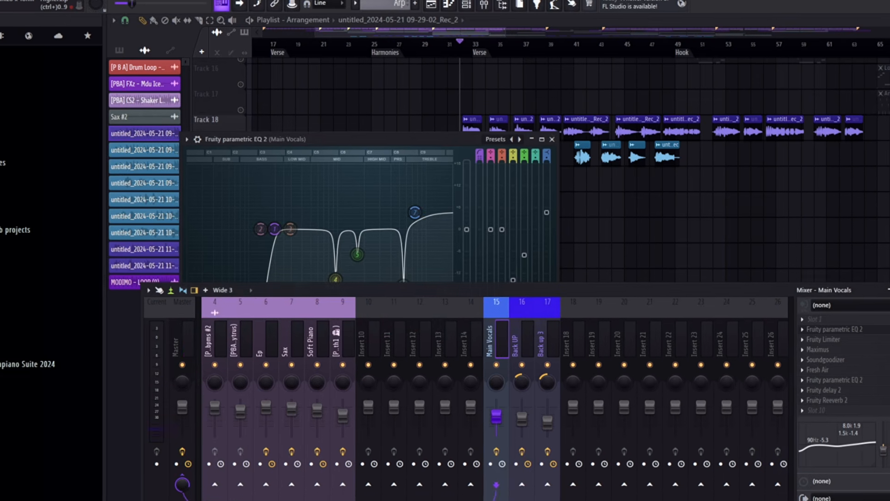
{"action": "left_click", "coordinate": [861, 328]}
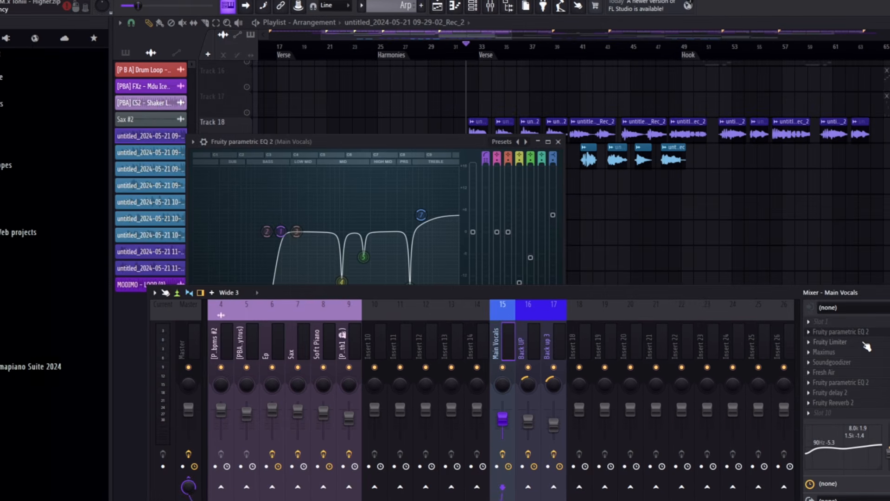
{"action": "left_click", "coordinate": [807, 321]}
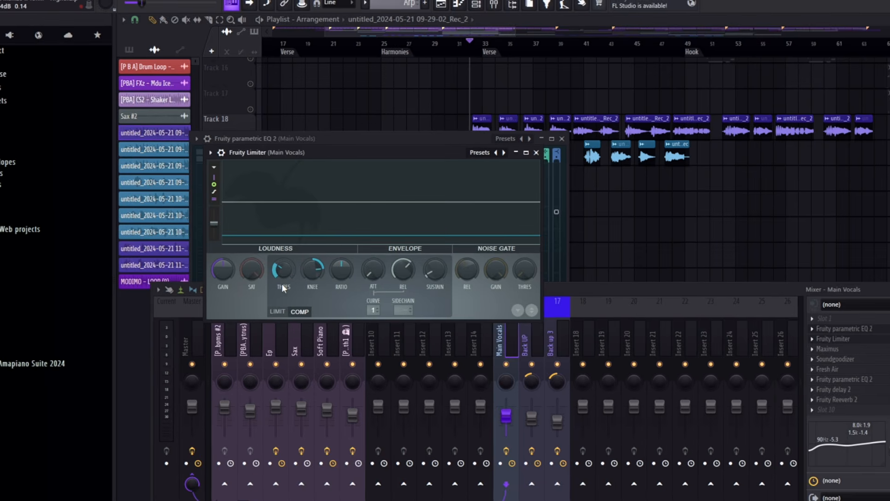
{"action": "left_click", "coordinate": [277, 311]}
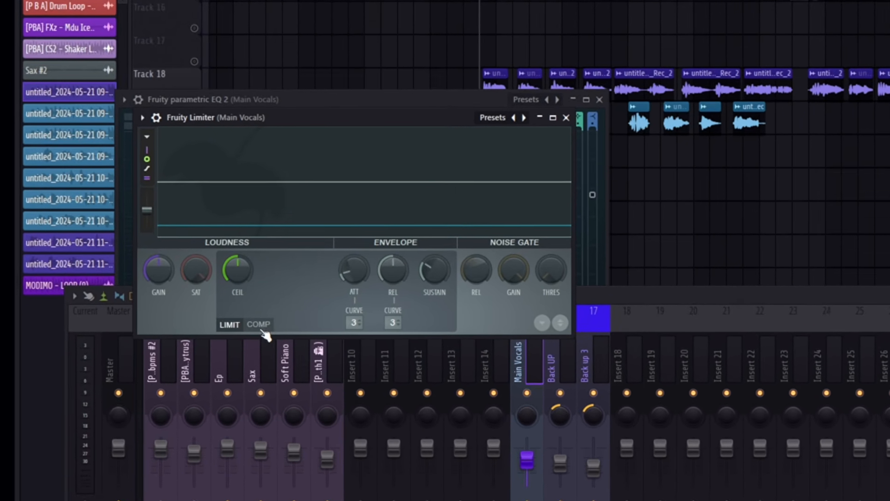
{"action": "left_click", "coordinate": [258, 324]}
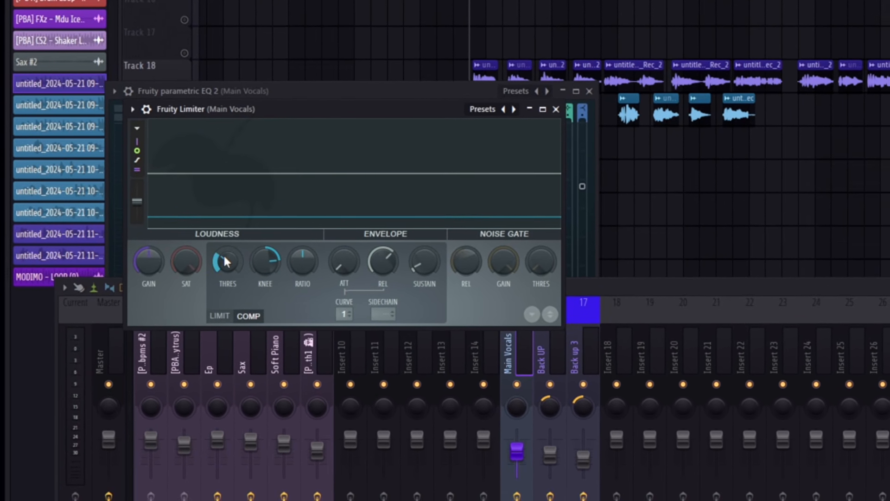
{"action": "left_click", "coordinate": [224, 257]}
{"action": "left_click", "coordinate": [262, 265]}
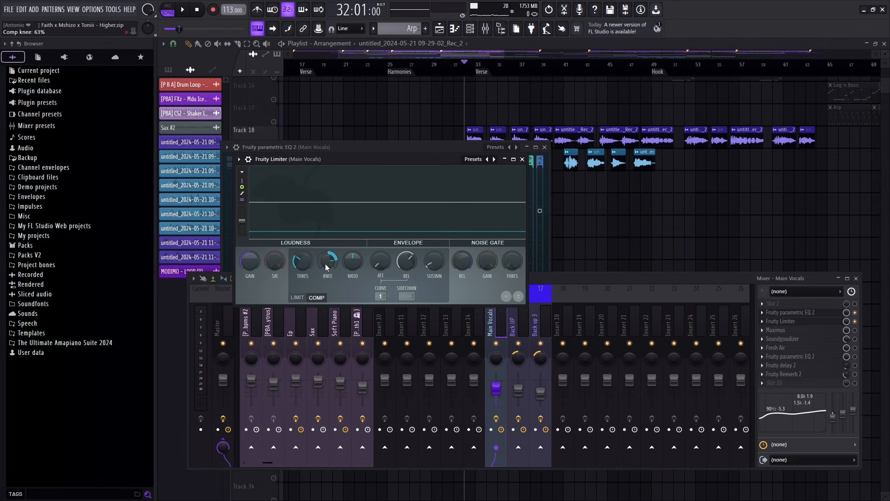
- Play the verse and examine the Maximus, Soundgoodizer and Fresh Air effects on the Main Vocals track
{"action": "key", "text": "space"}
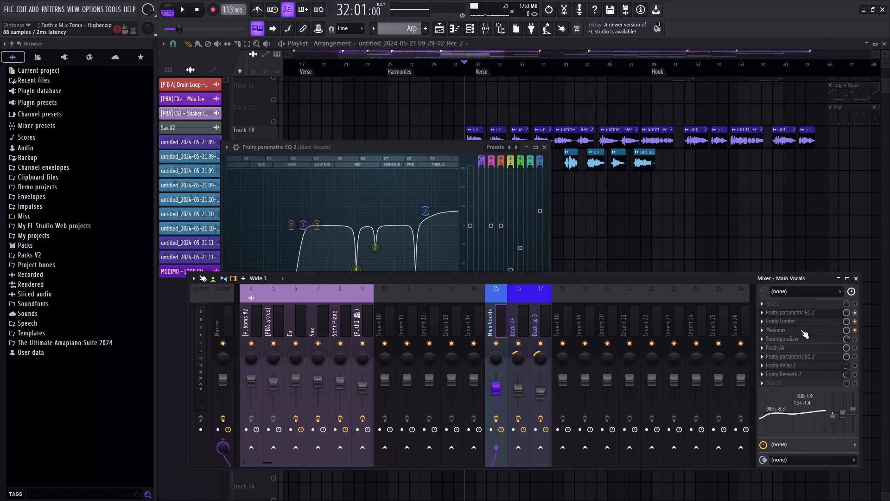
{"action": "left_click", "coordinate": [804, 331]}
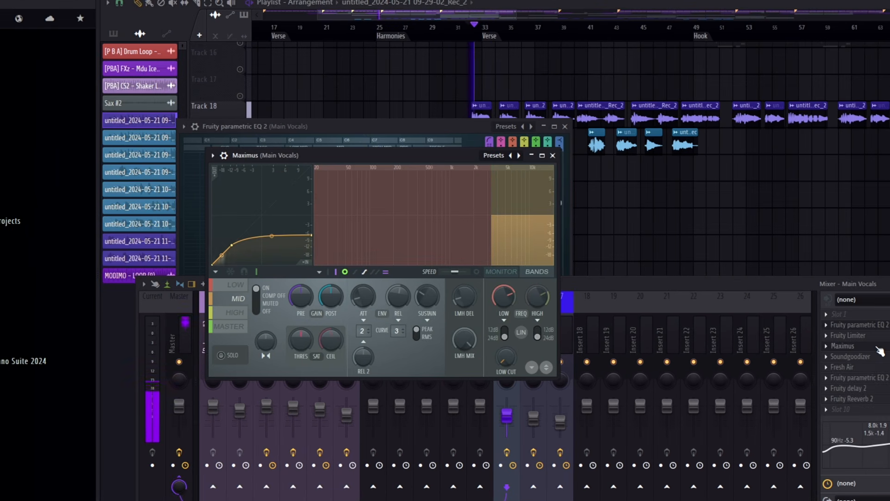
{"action": "left_click", "coordinate": [868, 357]}
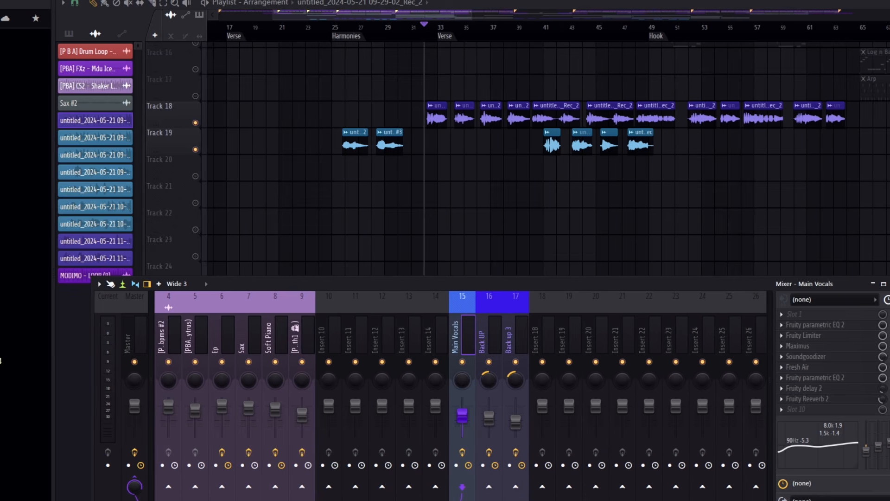
{"action": "left_click", "coordinate": [846, 369]}
{"action": "left_click_drag", "start_coordinate": [365, 263], "coordinate": [347, 278]}
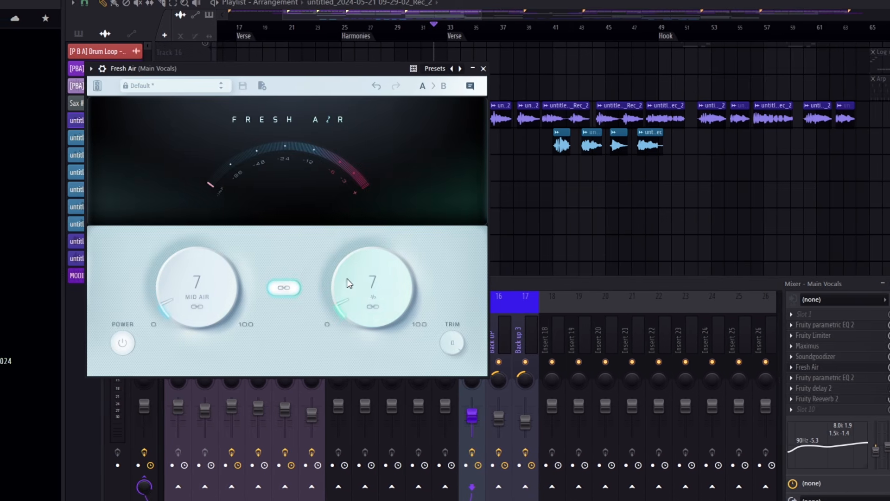
{"action": "left_click_drag", "start_coordinate": [207, 292], "coordinate": [207, 284]}
{"action": "left_click", "coordinate": [483, 69]}
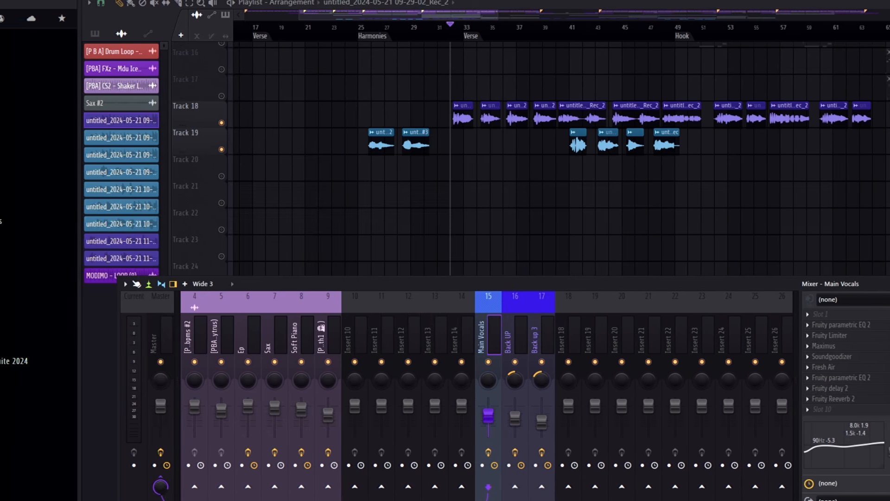
- Inspect the Main Vocals track's second parametric EQ and the step choices for the Fruity delay 2 time
{"action": "left_click", "coordinate": [866, 378]}
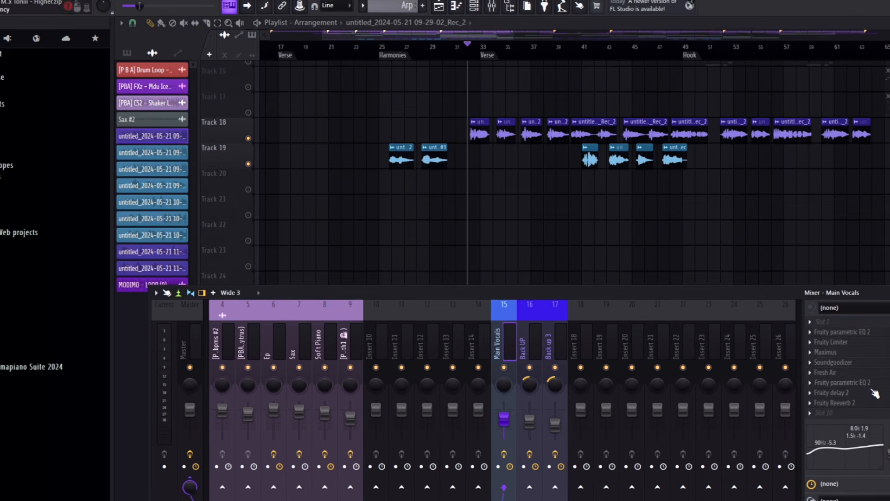
{"action": "left_click", "coordinate": [812, 366]}
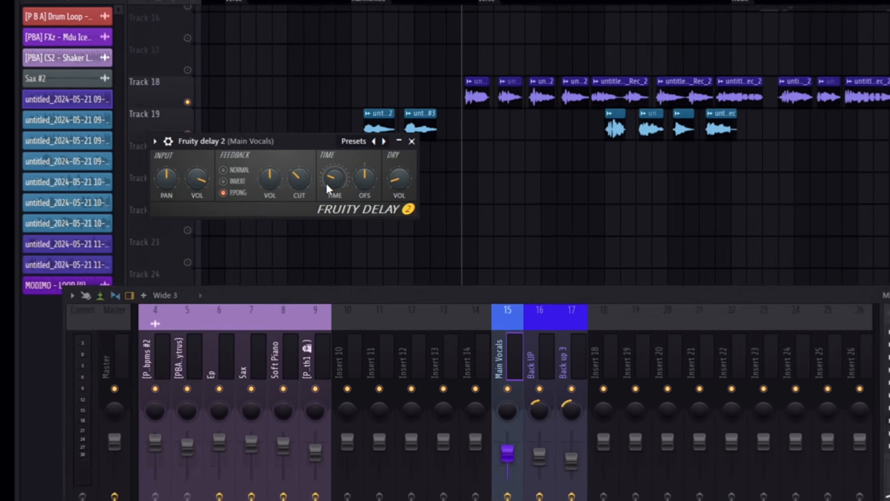
{"action": "right_click", "coordinate": [327, 183]}
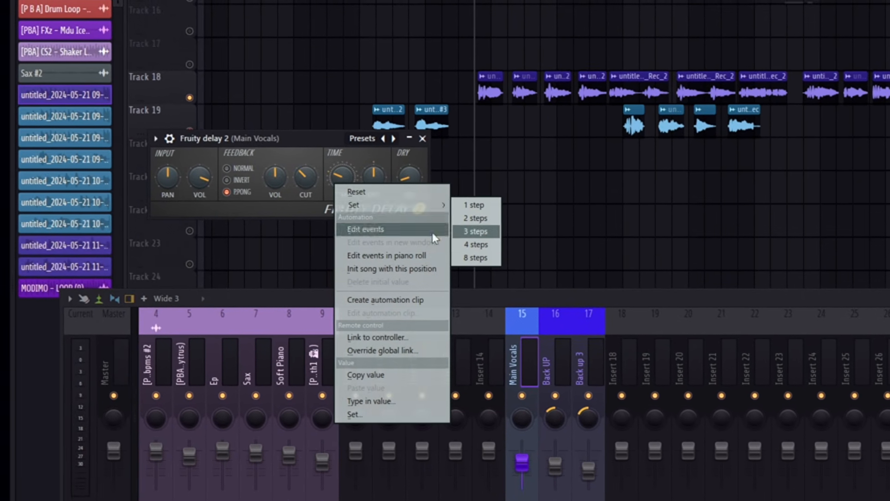
{"action": "left_click", "coordinate": [295, 148]}
- Examine the Fruity Reeverb 2 settings on the Main Vocals track and close the open effect windows
{"action": "left_click", "coordinate": [824, 375]}
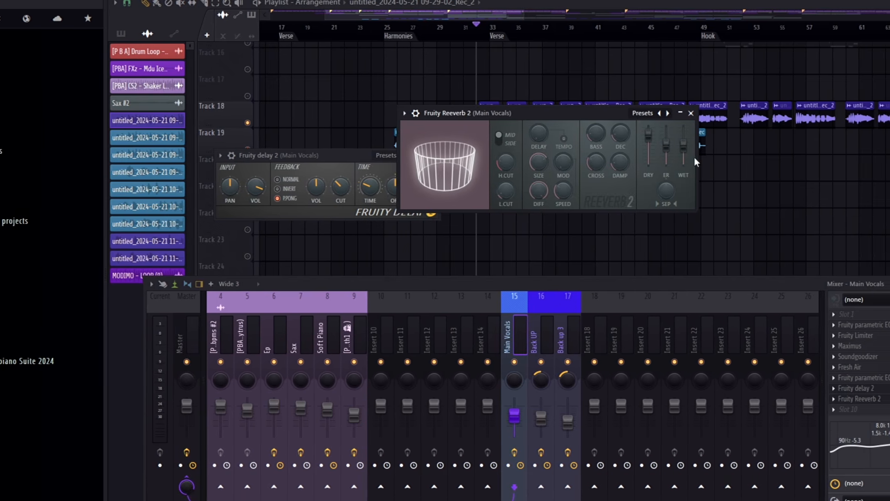
{"action": "left_click", "coordinate": [691, 112]}
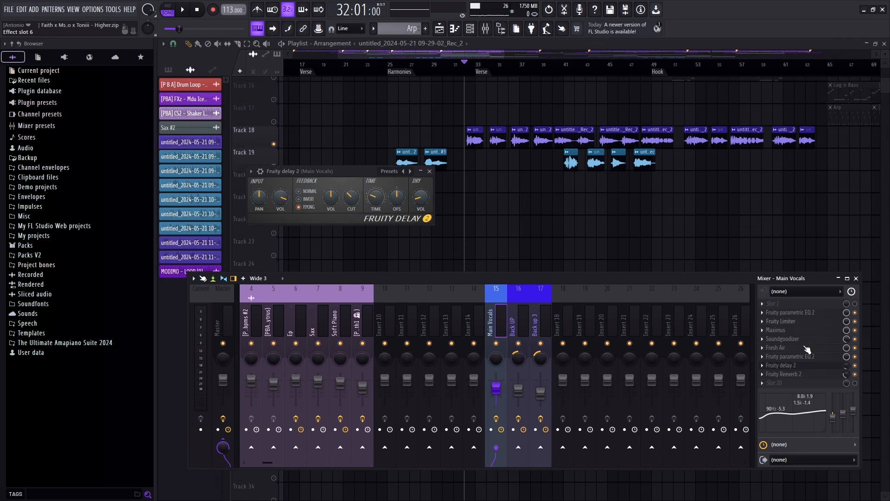
{"action": "left_click", "coordinate": [802, 366]}
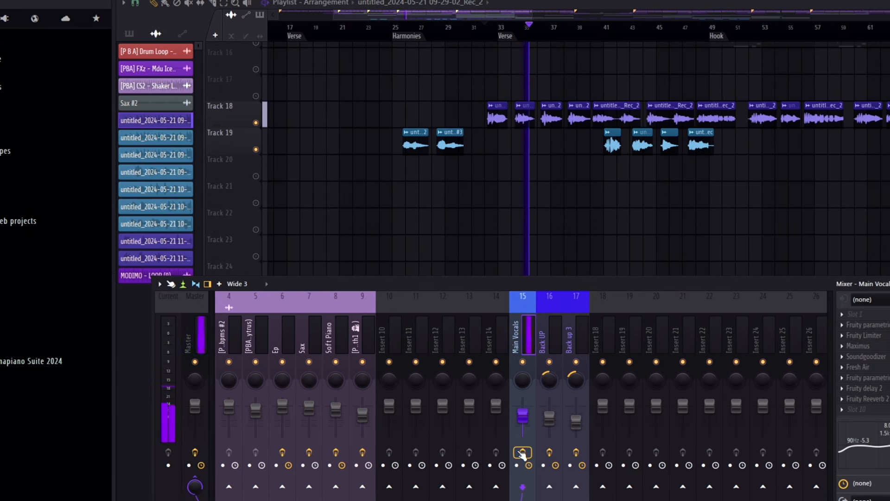
- Stop playback and select the four back-up vocal clips on Track 19 between bars 41 and 49
{"action": "key", "text": "space"}
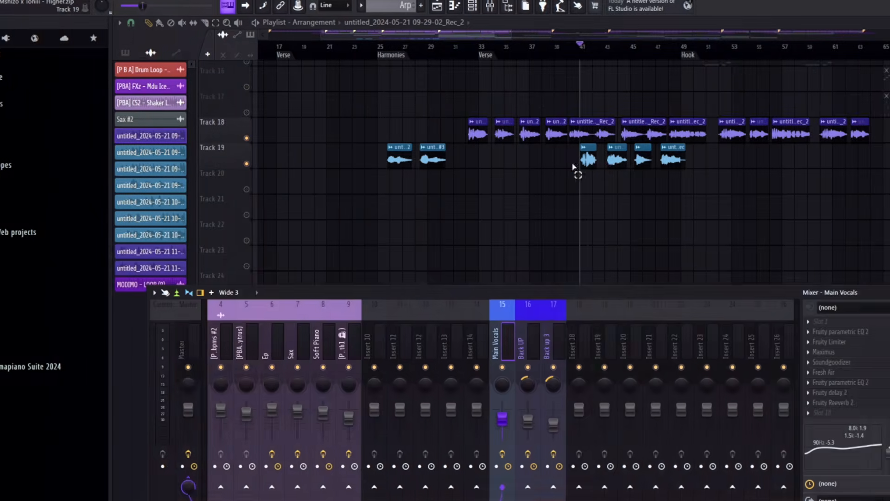
{"action": "left_click_drag", "start_coordinate": [576, 169], "coordinate": [688, 145]}
{"action": "left_click_drag", "start_coordinate": [440, 153], "coordinate": [436, 156]}
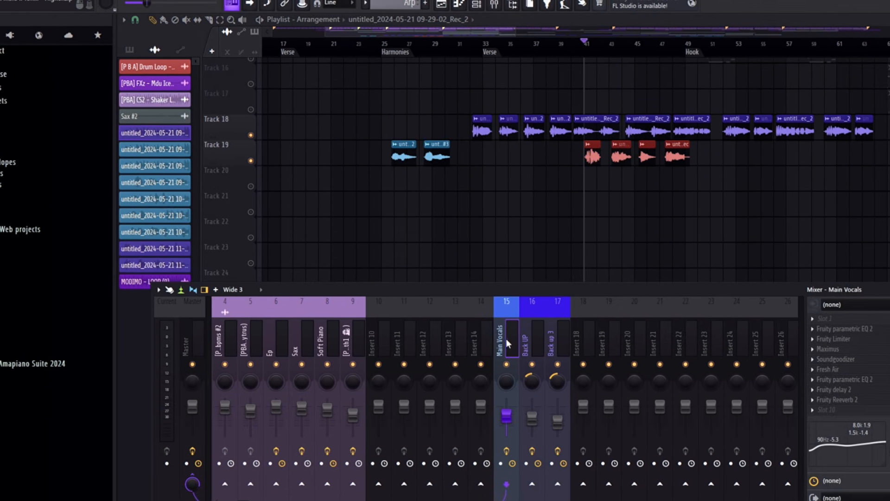
- Copy the Main Vocals mixer track state onto insert 20, and reset that insert to default
{"action": "right_click", "coordinate": [507, 338]}
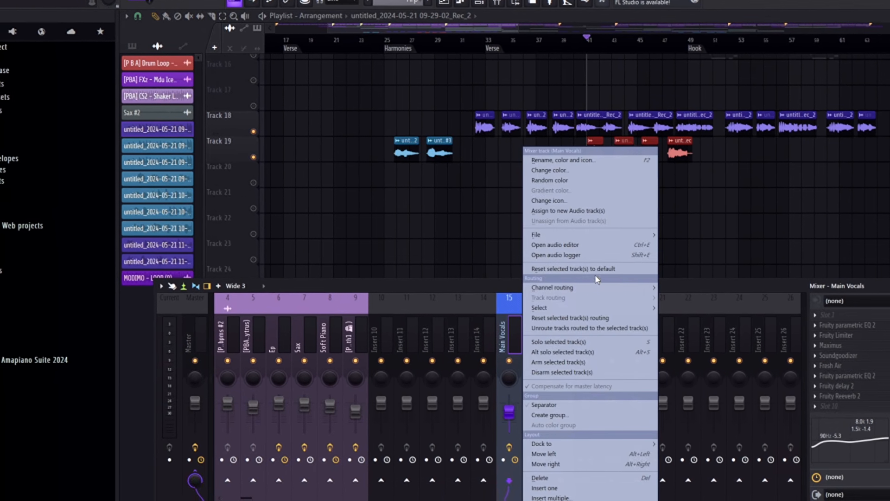
{"action": "mouse_move", "coordinate": [581, 235]}
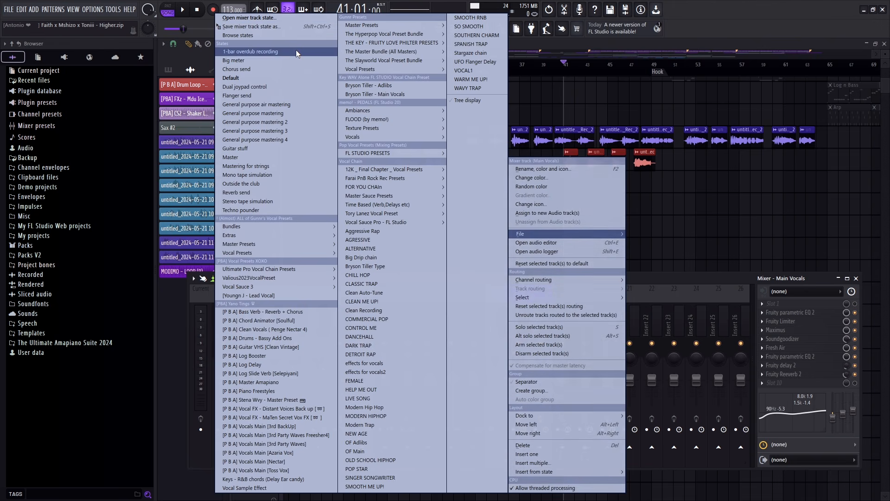
{"action": "left_click_drag", "start_coordinate": [276, 29], "coordinate": [624, 329]}
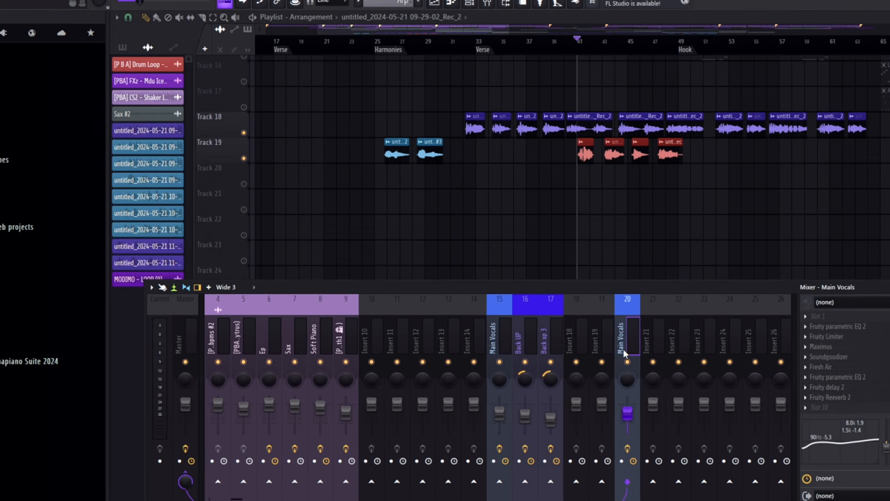
{"action": "right_click", "coordinate": [641, 329]}
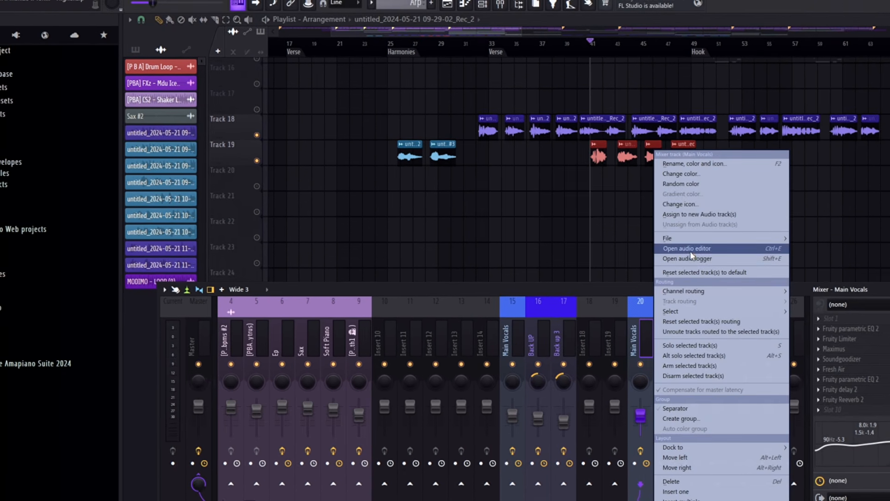
{"action": "left_click", "coordinate": [687, 271]}
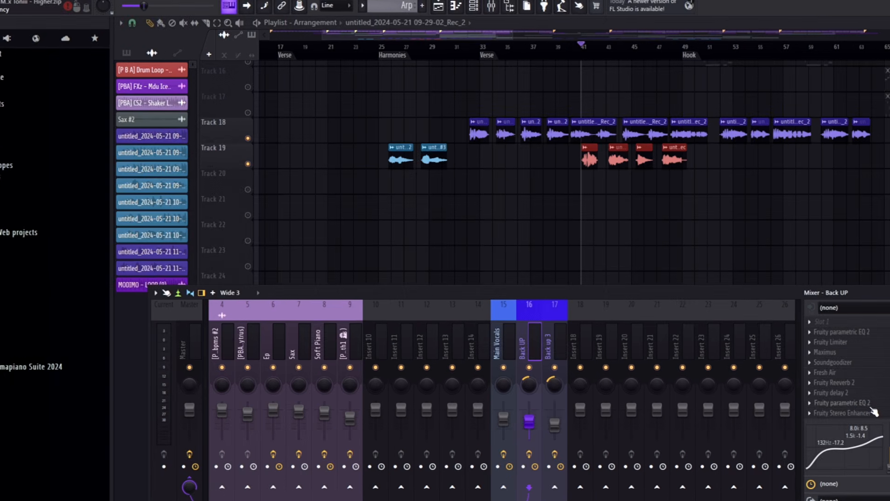
- Examine the last Fruity parametric EQ 2 and the Fruity Stereo Enhancer on the Back UP mixer track
{"action": "left_click", "coordinate": [808, 374]}
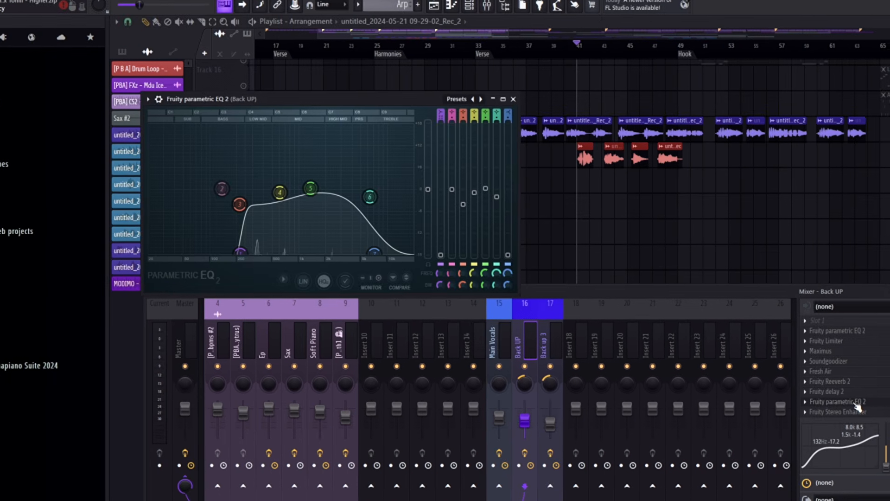
{"action": "left_click", "coordinate": [807, 374]}
{"action": "left_click", "coordinate": [847, 413]}
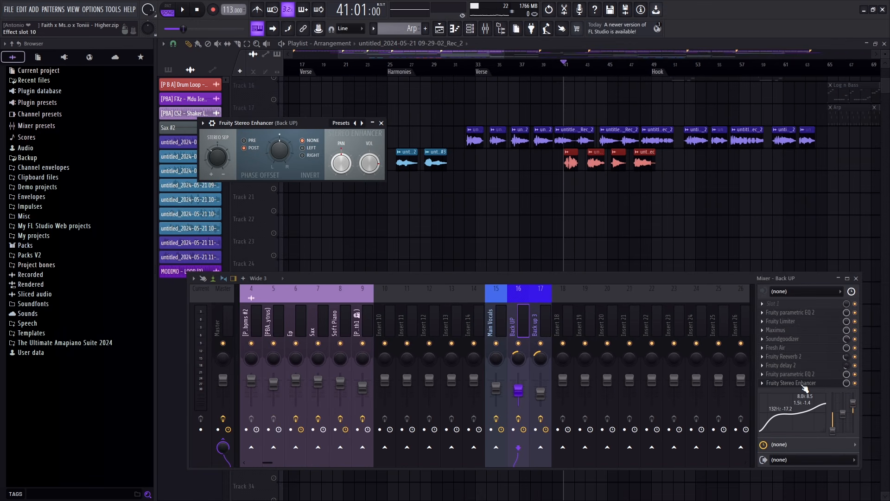
{"action": "left_click", "coordinate": [790, 374]}
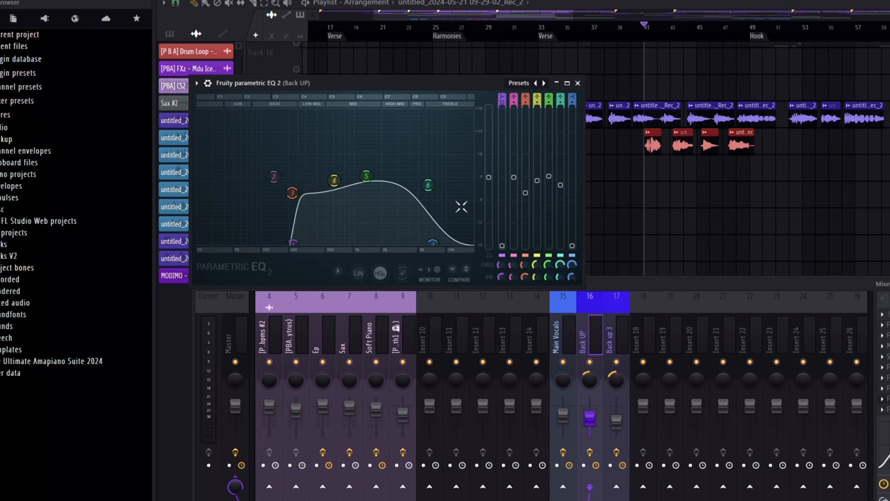
{"action": "mouse_move", "coordinate": [438, 184]}
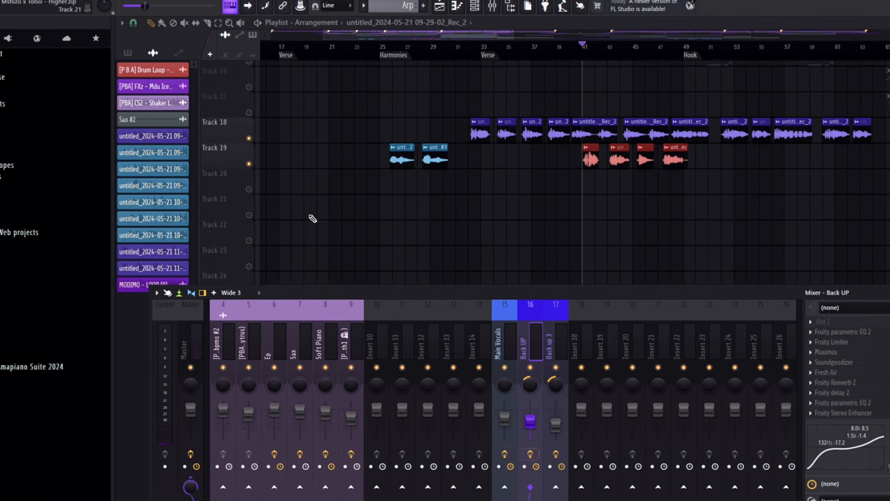
- Solo Track 19 in the playlist and play its back-up vocal clips from bar 41
{"action": "left_click", "coordinate": [273, 144]}
{"action": "left_click", "coordinate": [495, 5]}
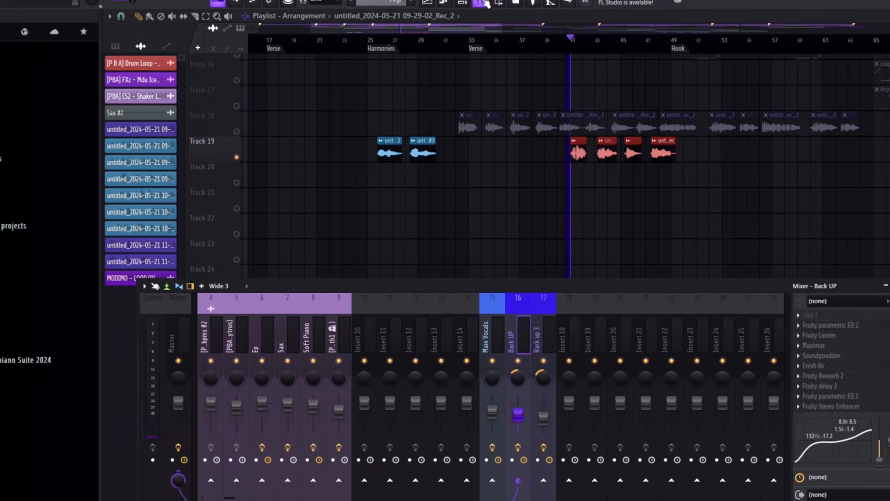